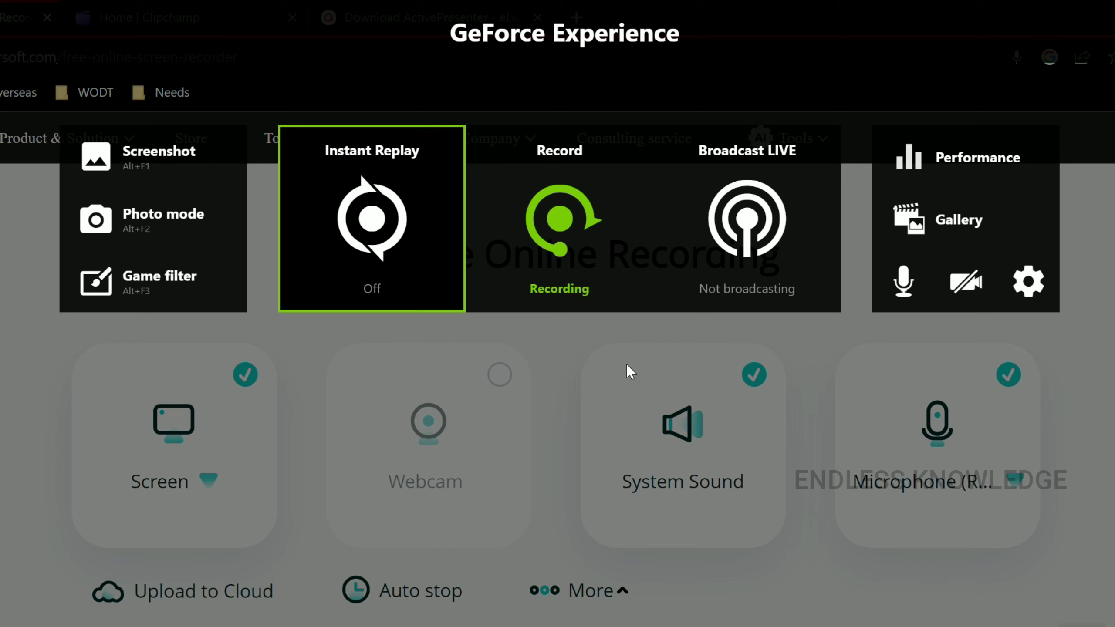
Step: Stop and save the desktop recording, and open the file location of the newest recording in the GeForce Experience gallery
{"action": "left_click", "coordinate": [576, 267]}
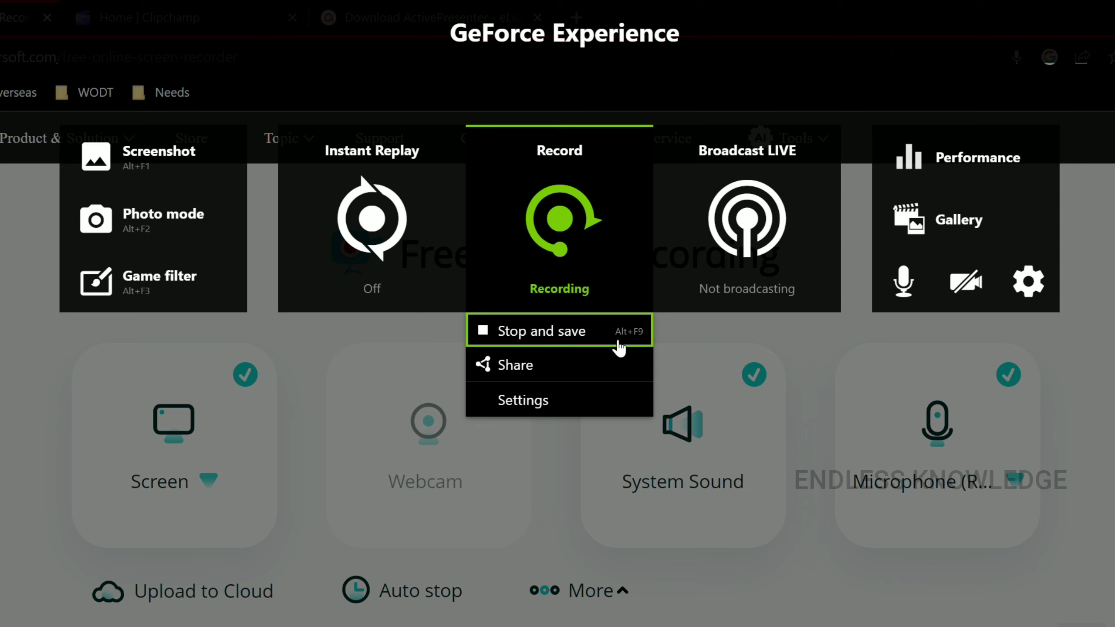
{"action": "left_click", "coordinate": [571, 339]}
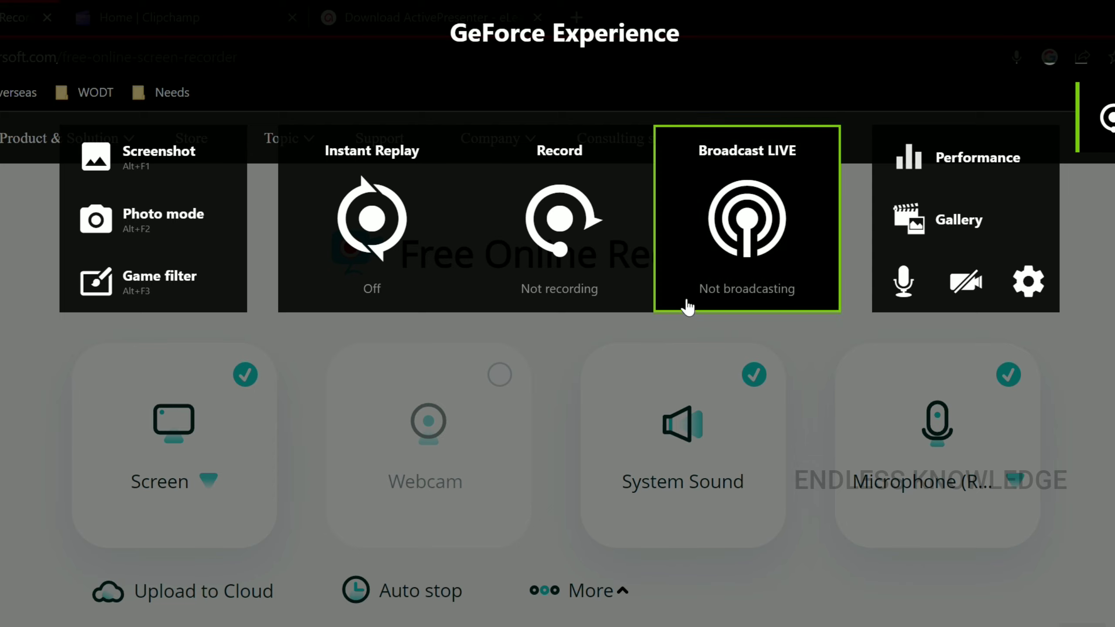
{"action": "left_click", "coordinate": [965, 210]}
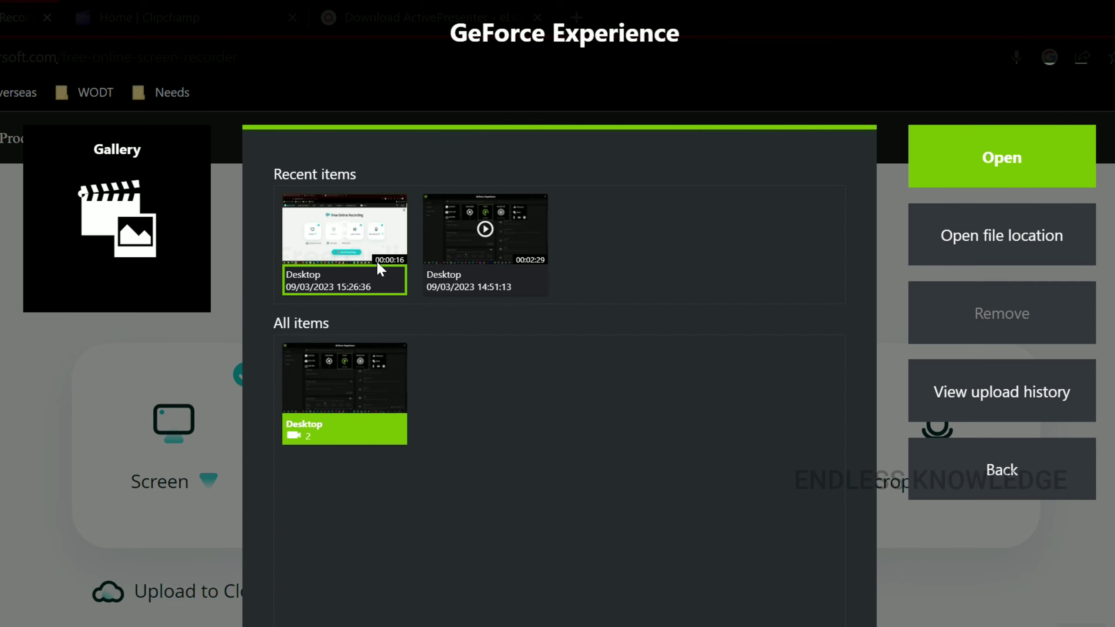
{"action": "left_click", "coordinate": [376, 260]}
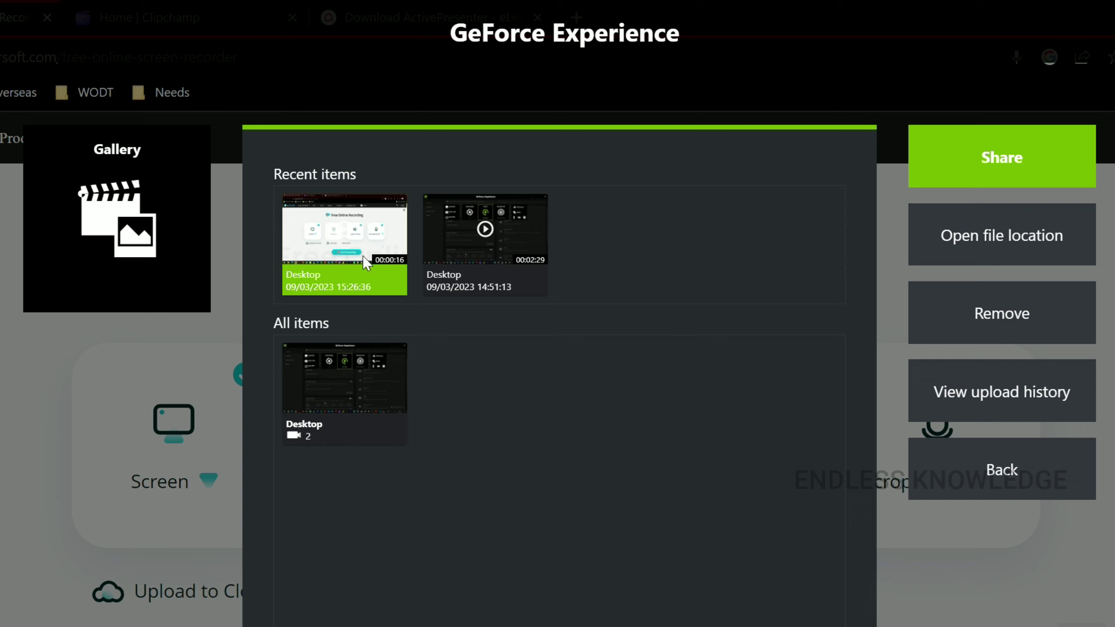
{"action": "left_click", "coordinate": [1084, 266]}
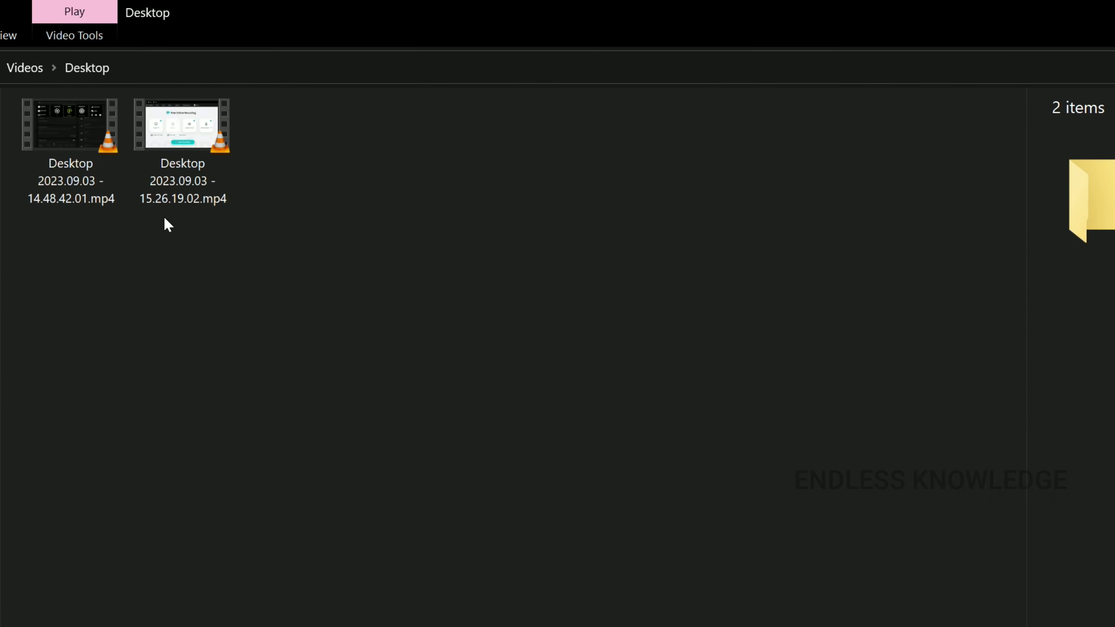
Step: Play both saved desktop recordings in the Desktop videos folder one after the other, closing the player after each
{"action": "double_click", "coordinate": [77, 137]}
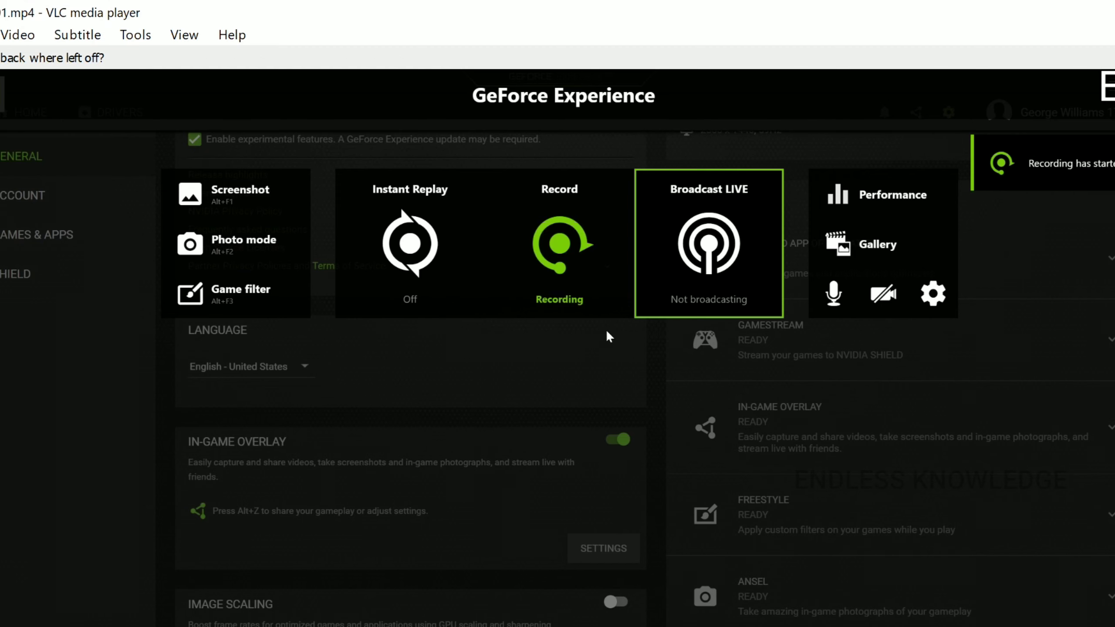
{"action": "key", "text": "alt+F4"}
{"action": "double_click", "coordinate": [190, 148]}
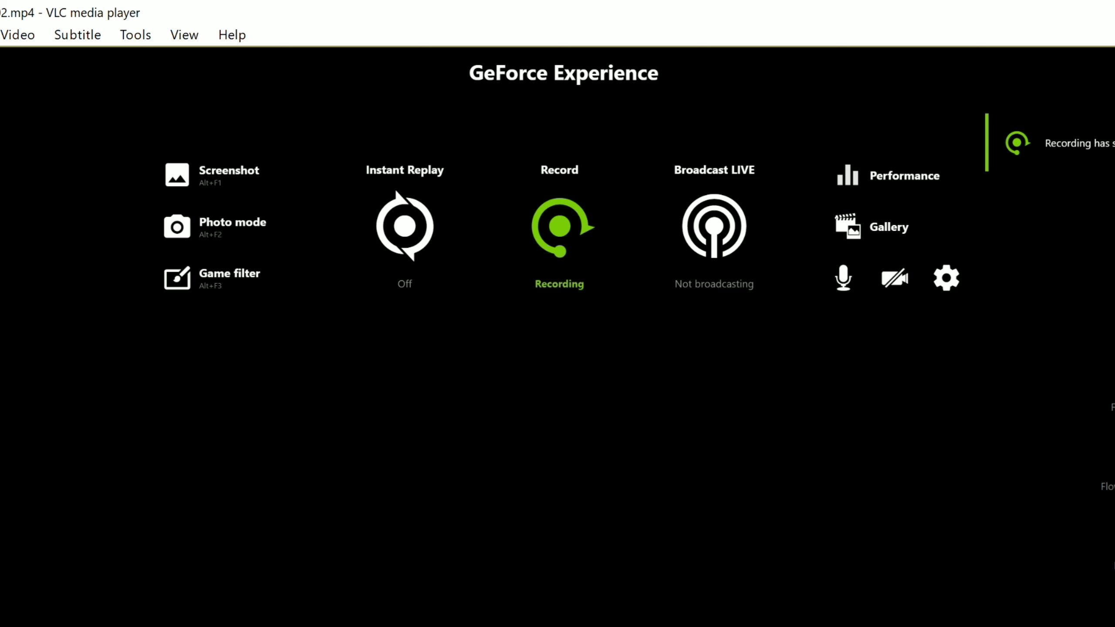
{"action": "key", "text": "alt+F4"}
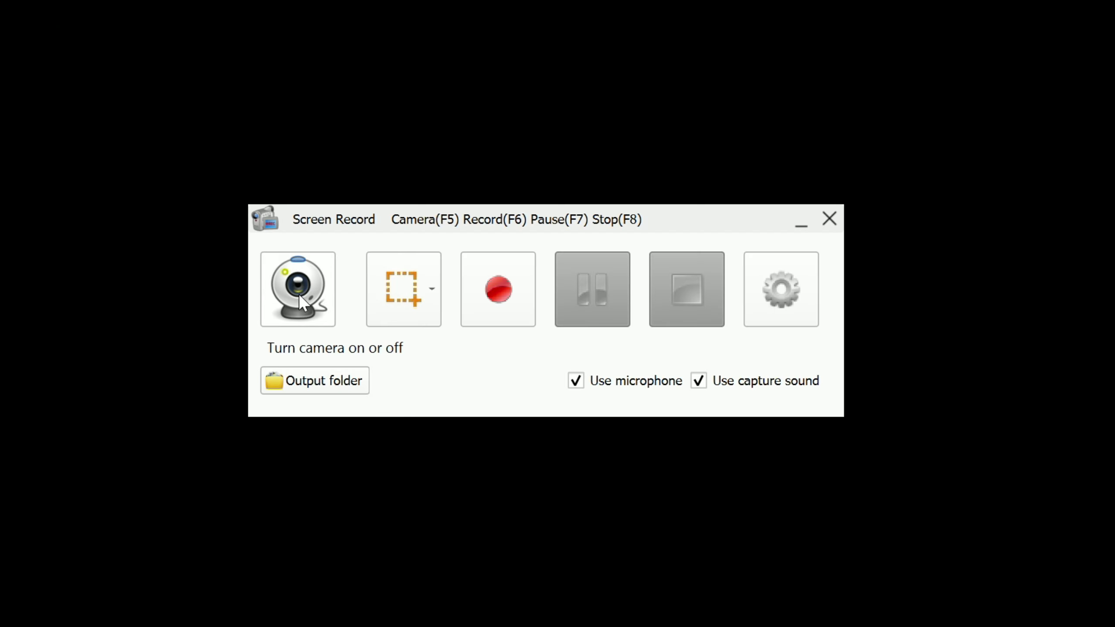
Step: In FormatFactory Screen Record, set the capture area to full screen and review the system and video options, accepting them as they are
{"action": "left_click", "coordinate": [439, 299]}
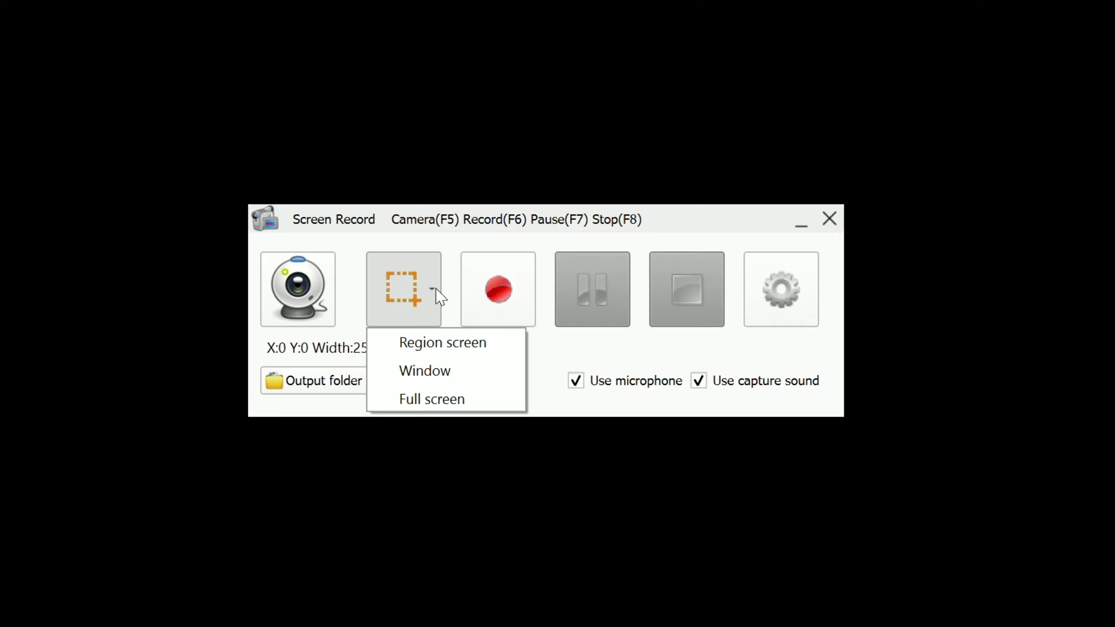
{"action": "left_click", "coordinate": [441, 401]}
{"action": "left_click", "coordinate": [788, 303]}
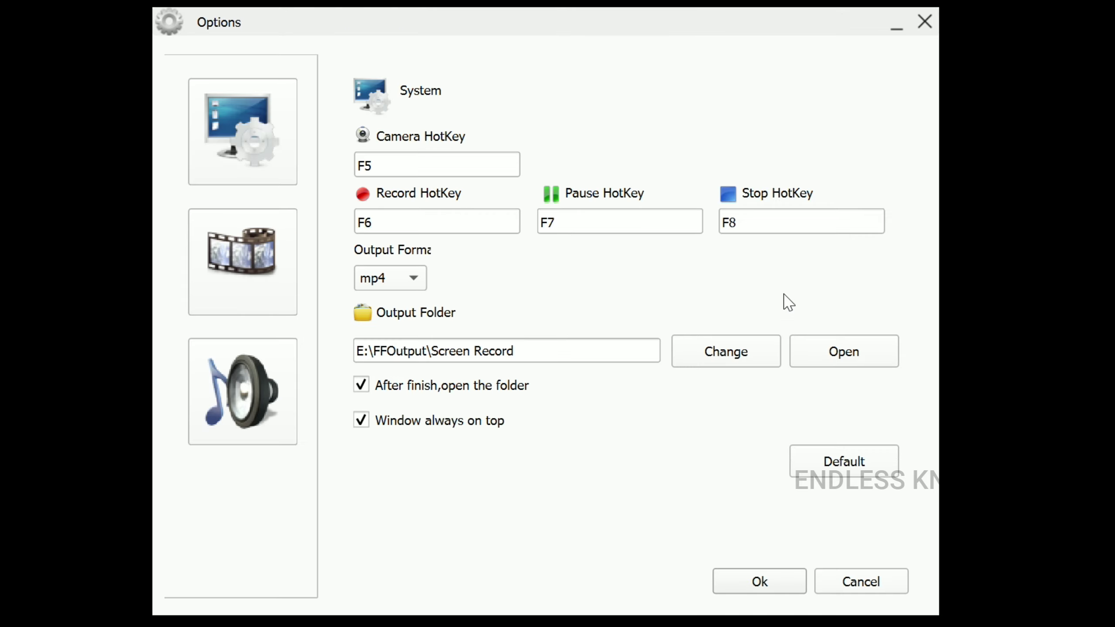
{"action": "left_click", "coordinate": [214, 254]}
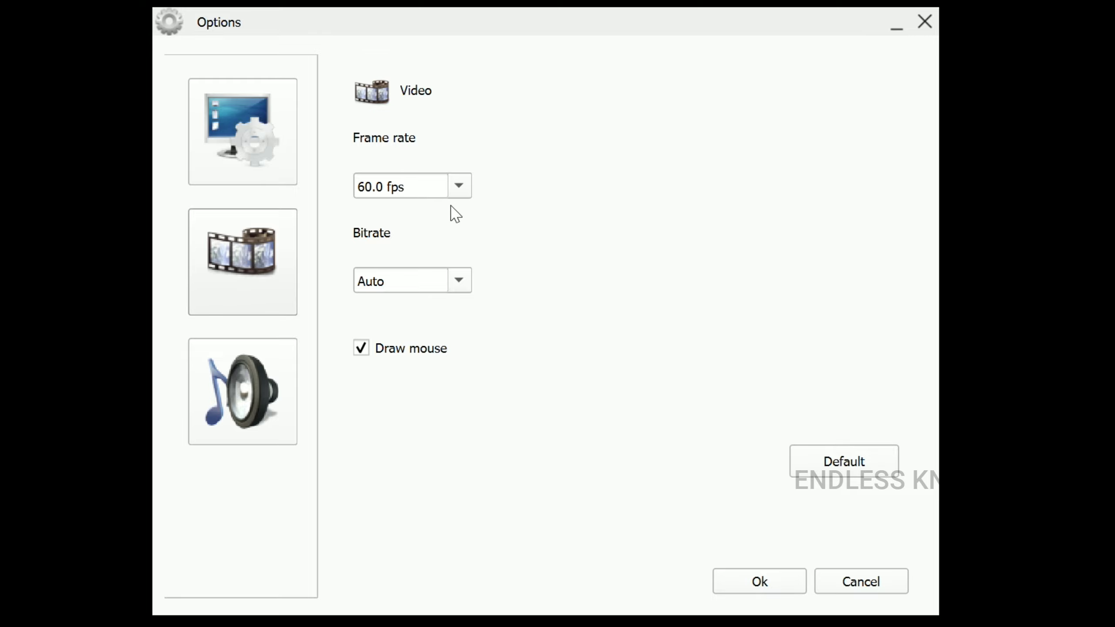
{"action": "left_click", "coordinate": [250, 160]}
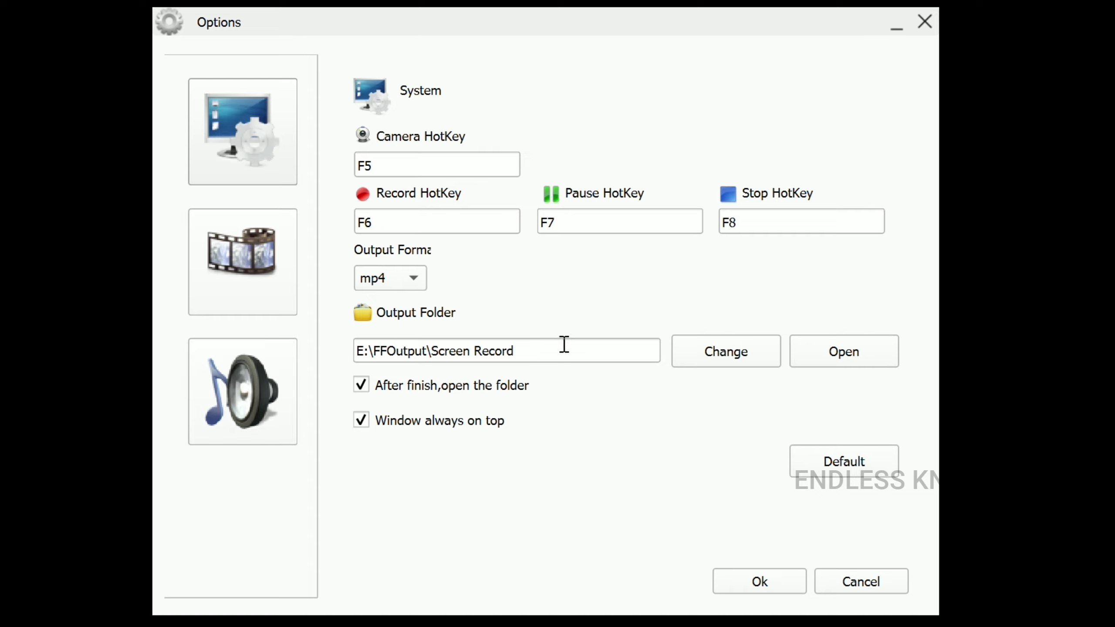
{"action": "left_click", "coordinate": [761, 589]}
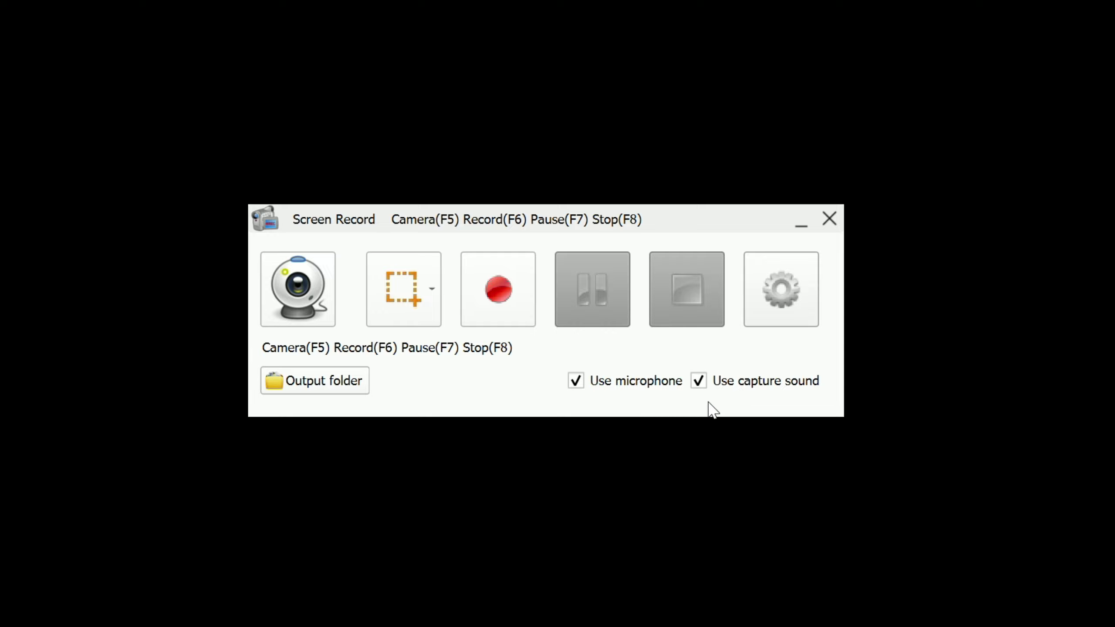
{"action": "left_click", "coordinate": [698, 382]}
{"action": "left_click", "coordinate": [575, 381]}
{"action": "left_click", "coordinate": [699, 383]}
{"action": "left_click", "coordinate": [575, 381]}
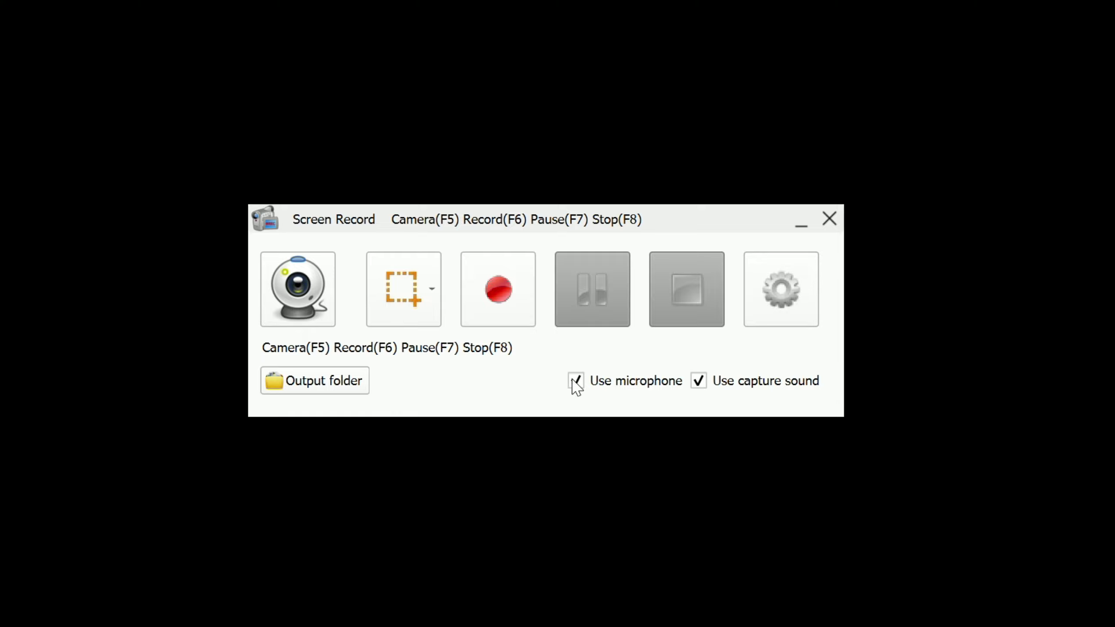
Step: Record the full screen with microphone and system sound, restore the recorder window and stop the recording
{"action": "left_click", "coordinate": [496, 292]}
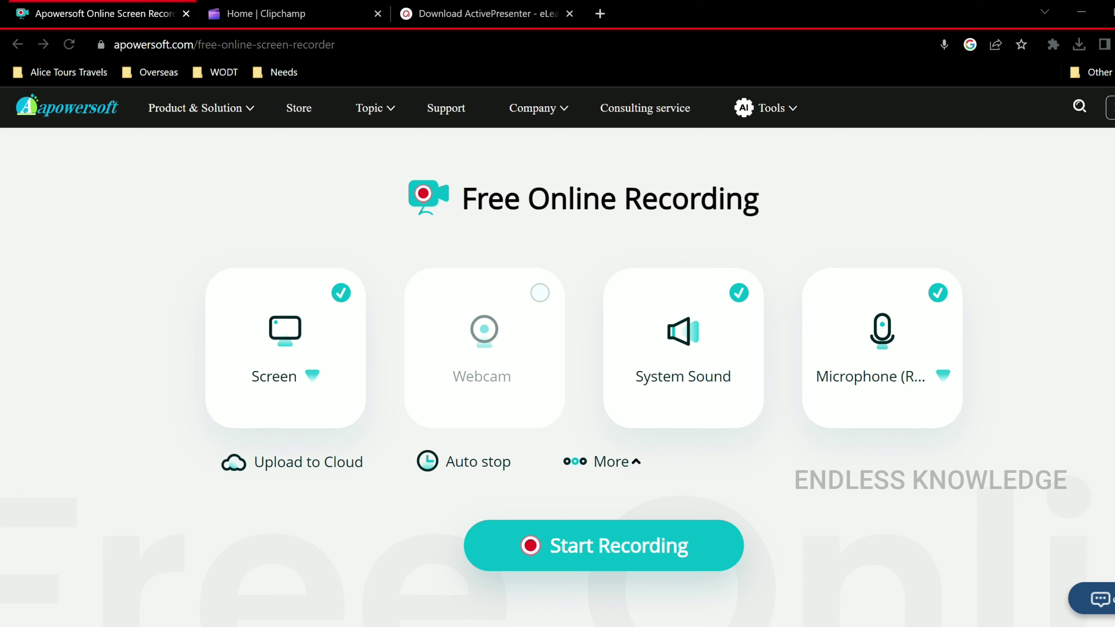
{"action": "mouse_move", "coordinate": [960, 626]}
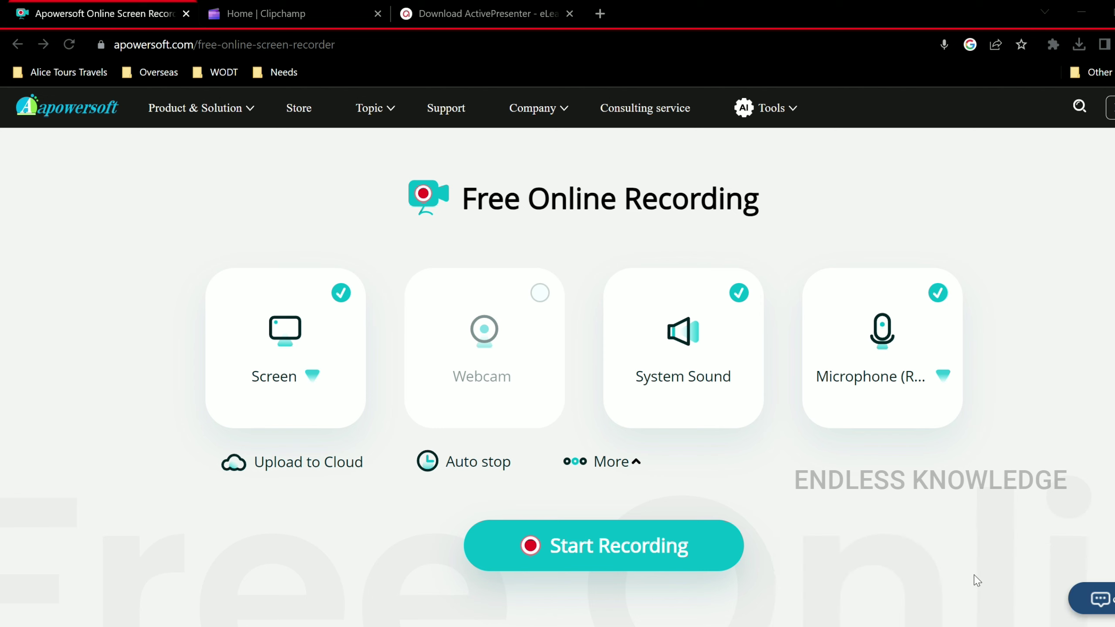
{"action": "left_click", "coordinate": [902, 587]}
{"action": "left_click", "coordinate": [623, 281]}
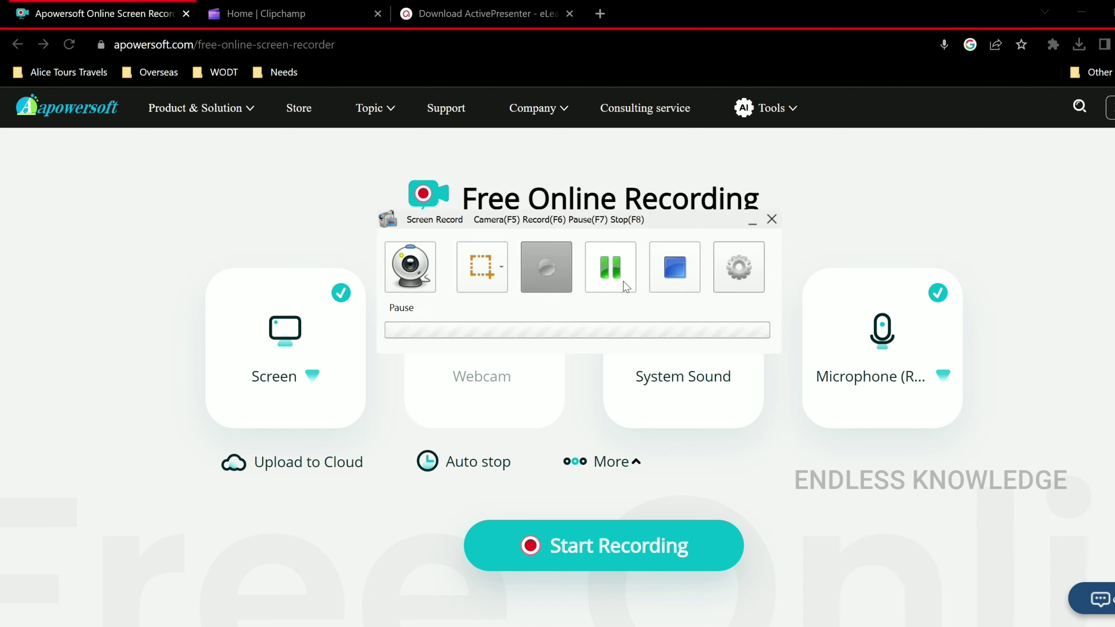
{"action": "left_click", "coordinate": [684, 270]}
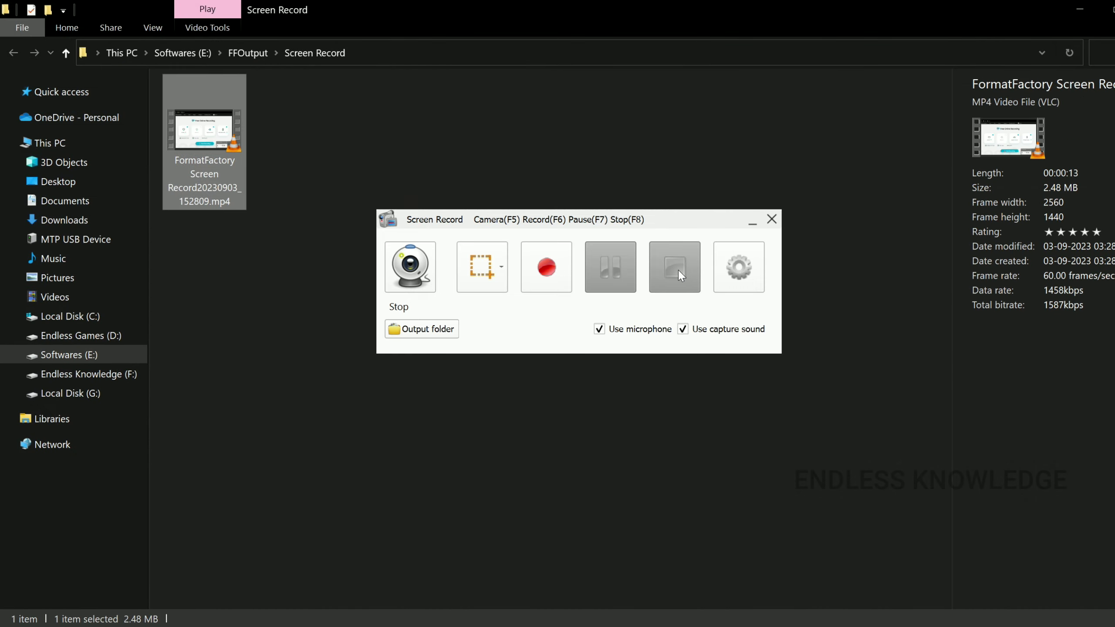
Step: Play the newly recorded FormatFactory MP4 from the output folder and skip ahead through it
{"action": "double_click", "coordinate": [216, 152]}
{"action": "left_click", "coordinate": [362, 589]}
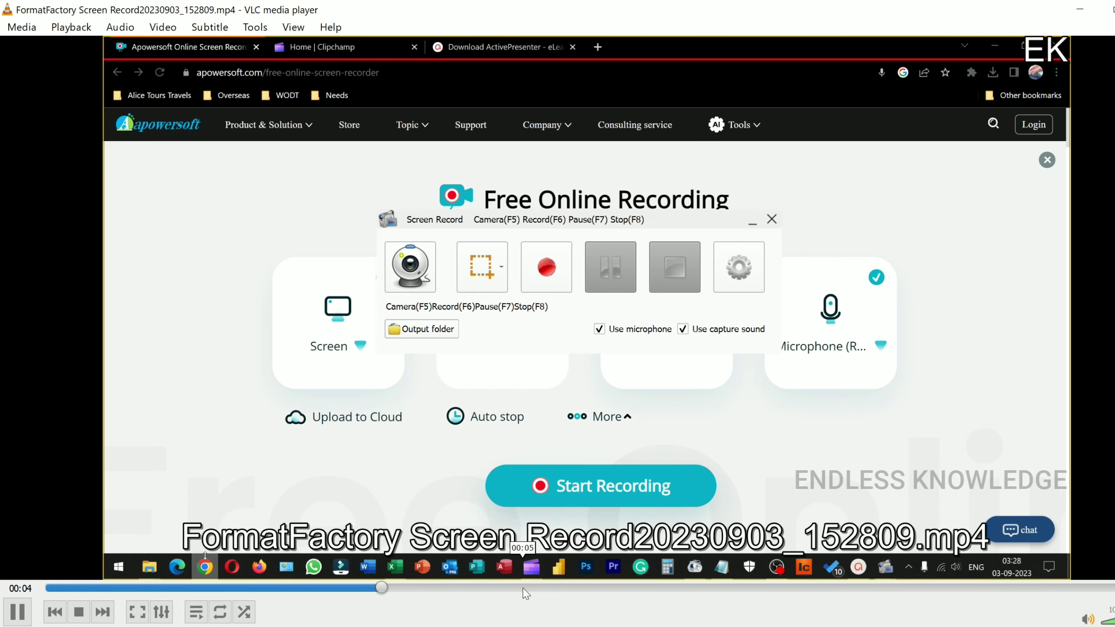
{"action": "left_click", "coordinate": [639, 589]}
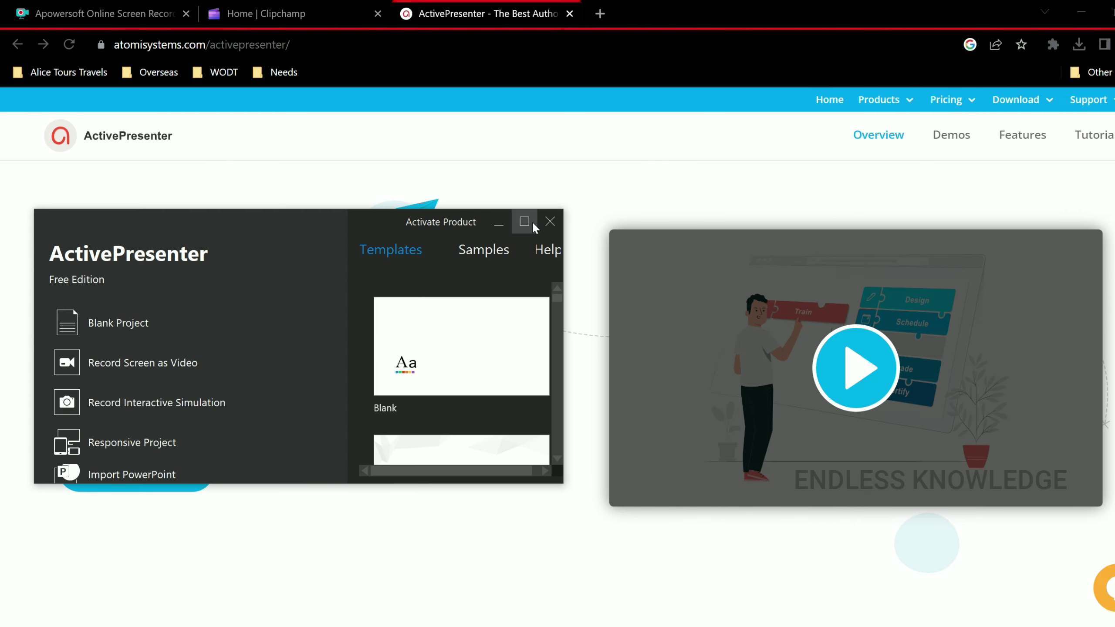
Step: In ActivePresenter, set up a Record Screen as Video project, check the audio device choices and start recording the full screen
{"action": "left_click", "coordinate": [531, 222]}
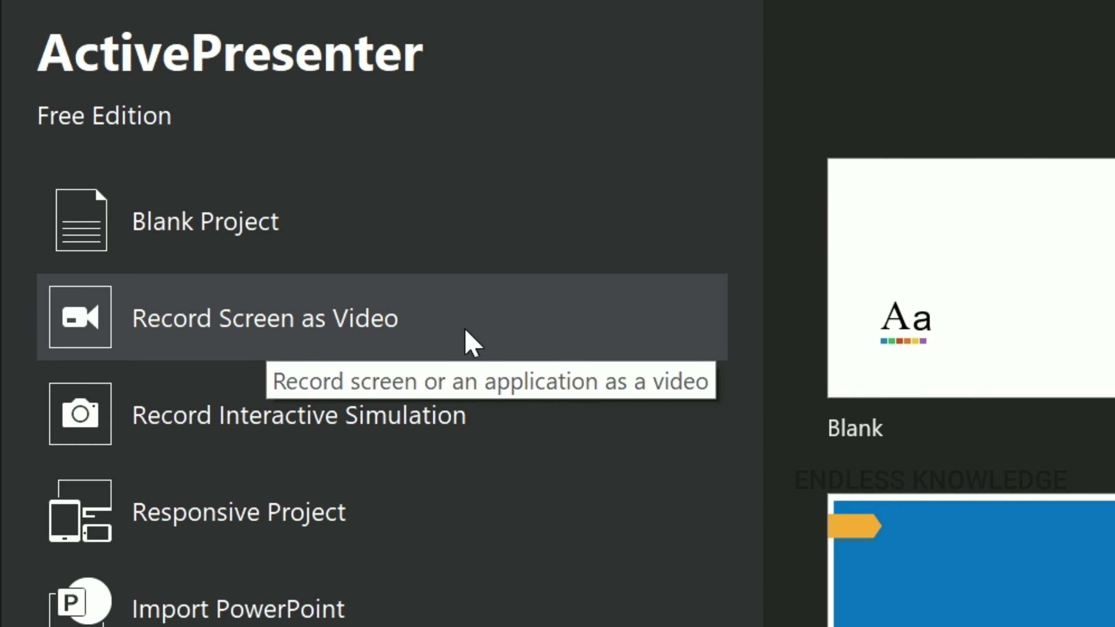
{"action": "left_click", "coordinate": [465, 329]}
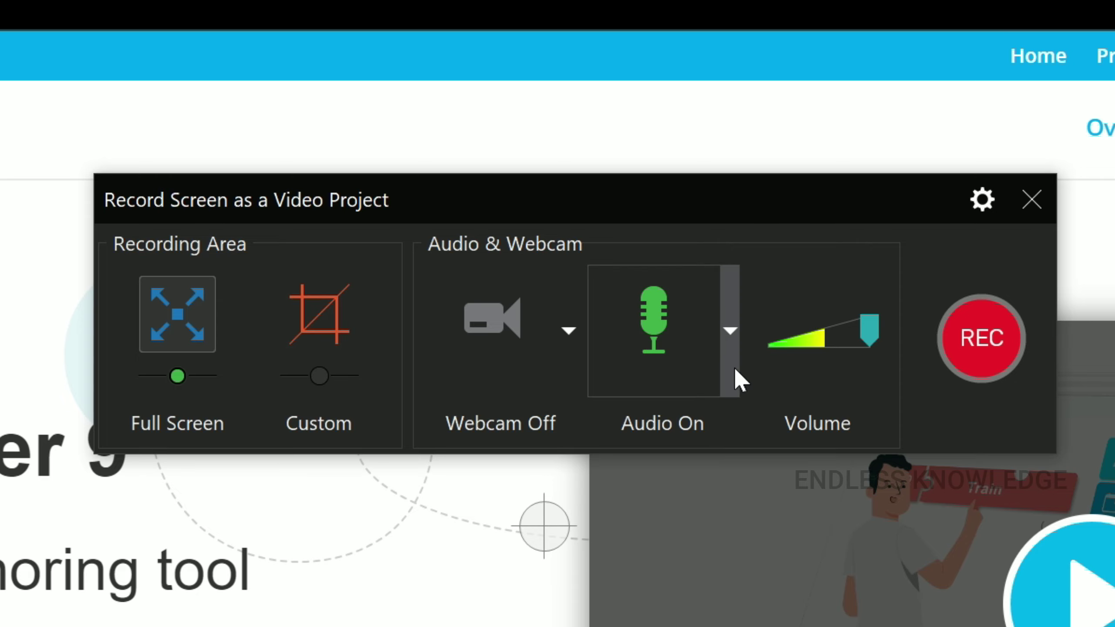
{"action": "left_click", "coordinate": [732, 336]}
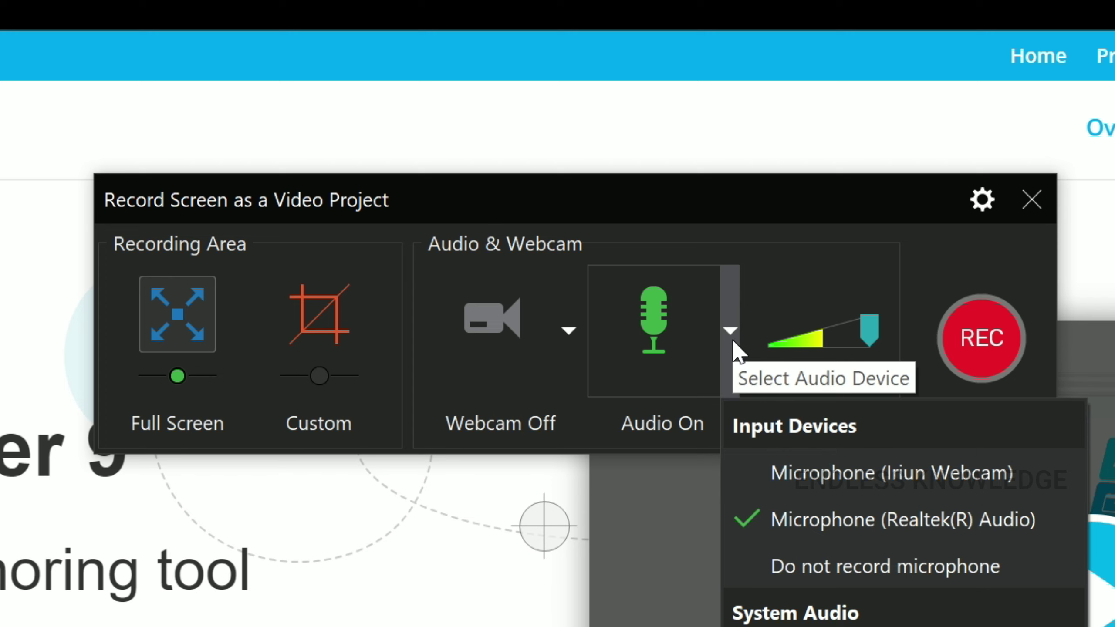
{"action": "left_click", "coordinate": [733, 339]}
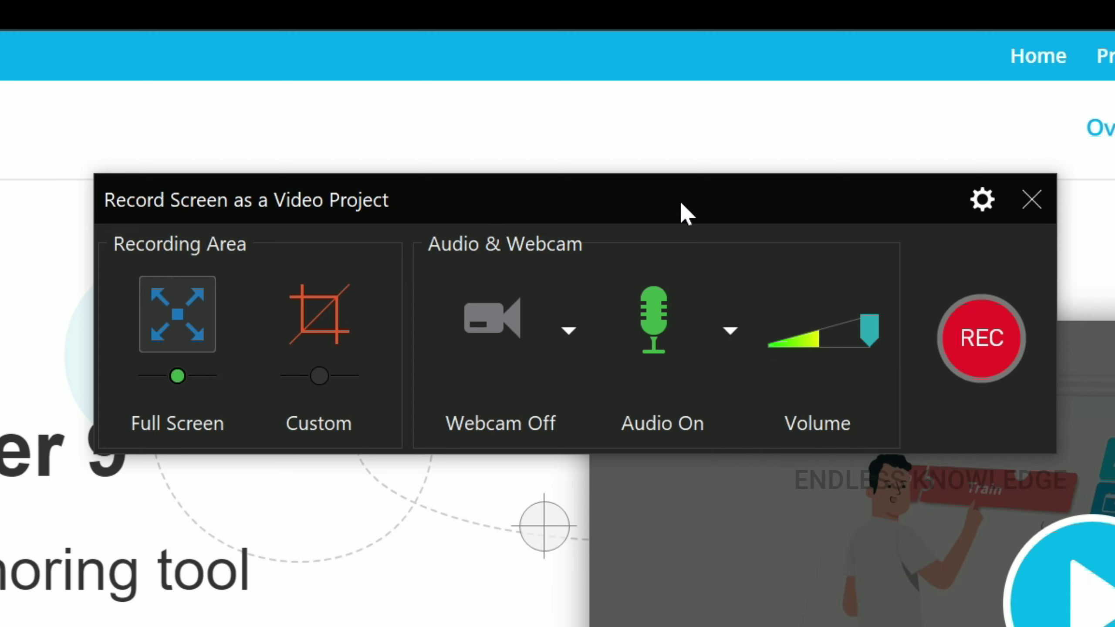
{"action": "left_click", "coordinate": [1013, 356]}
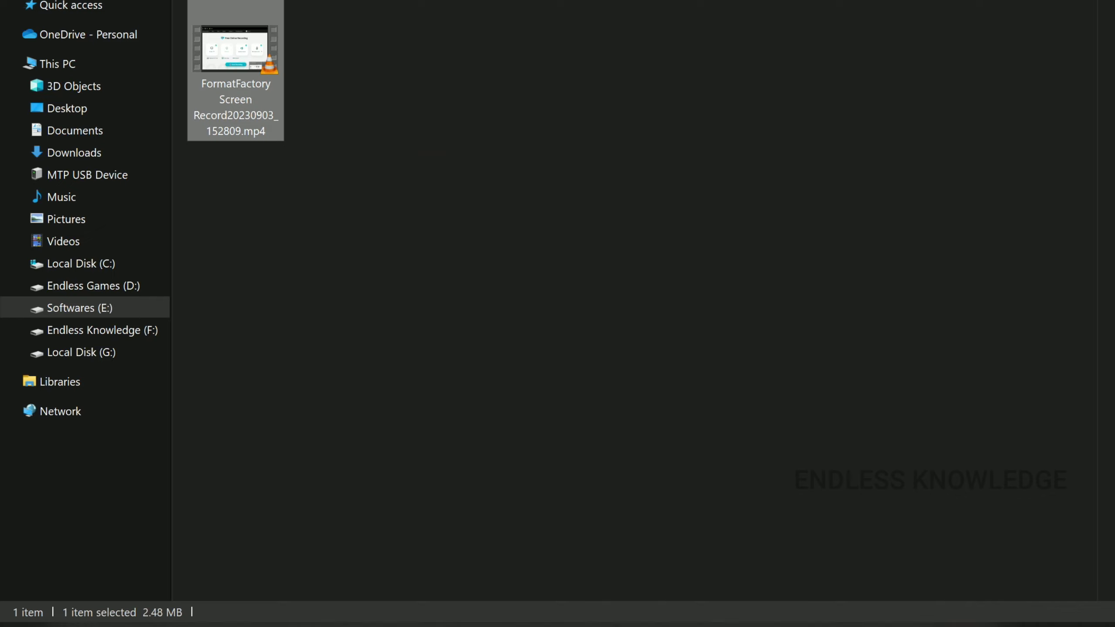
Step: Deselect the video file in the folder, bring up the ActivePresenter recording toolbar and stop the recording
{"action": "left_click", "coordinate": [578, 238]}
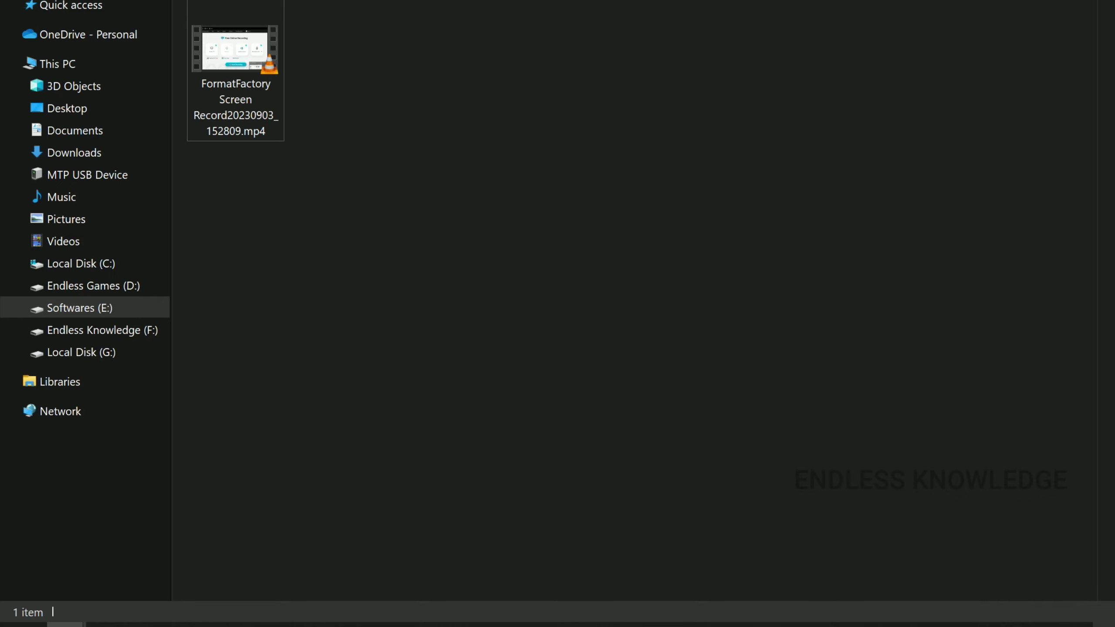
{"action": "left_click", "coordinate": [679, 591]}
{"action": "left_click", "coordinate": [644, 522]}
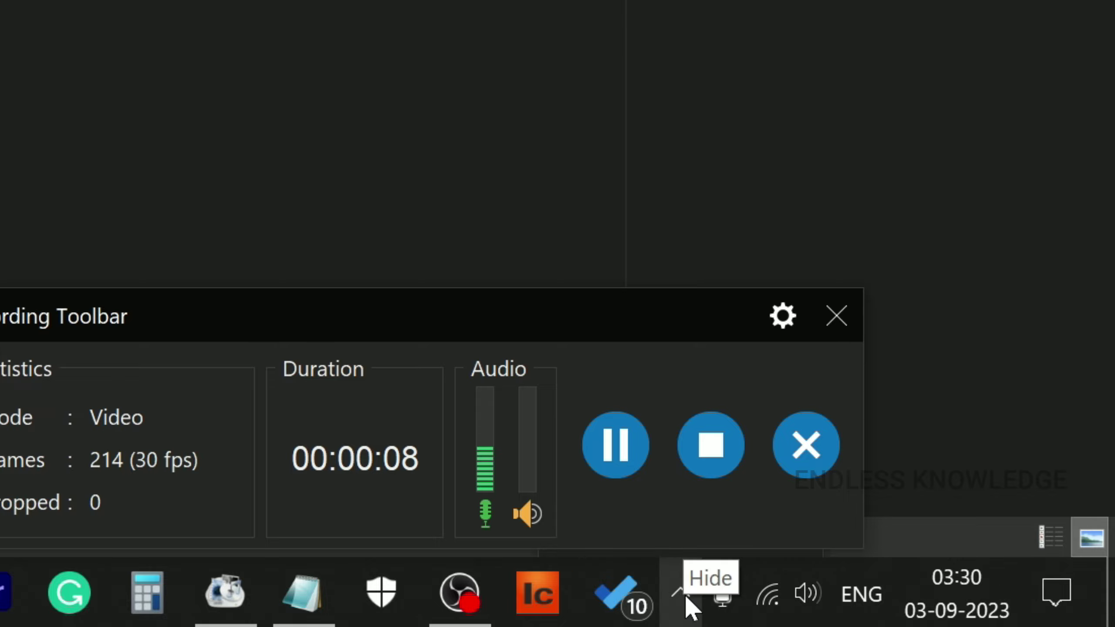
{"action": "left_click", "coordinate": [708, 456]}
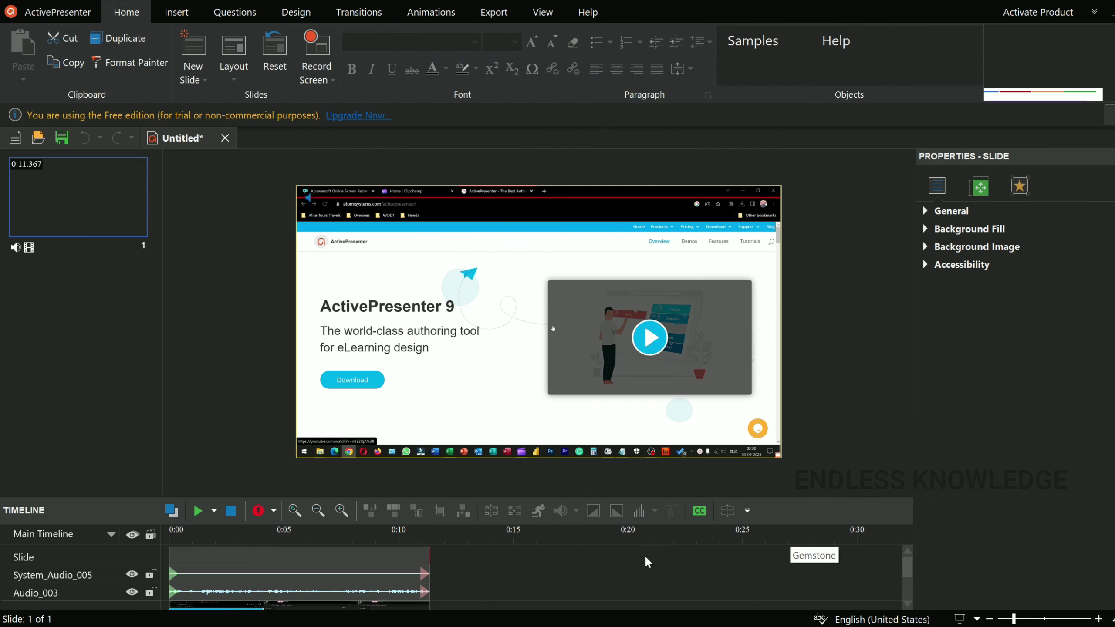
Step: Preview the recording at 5.840 seconds and export it as an MP4 (H.264, AAC) video with the preset settings, replacing the existing Untitled.mp4
{"action": "left_click", "coordinate": [303, 540]}
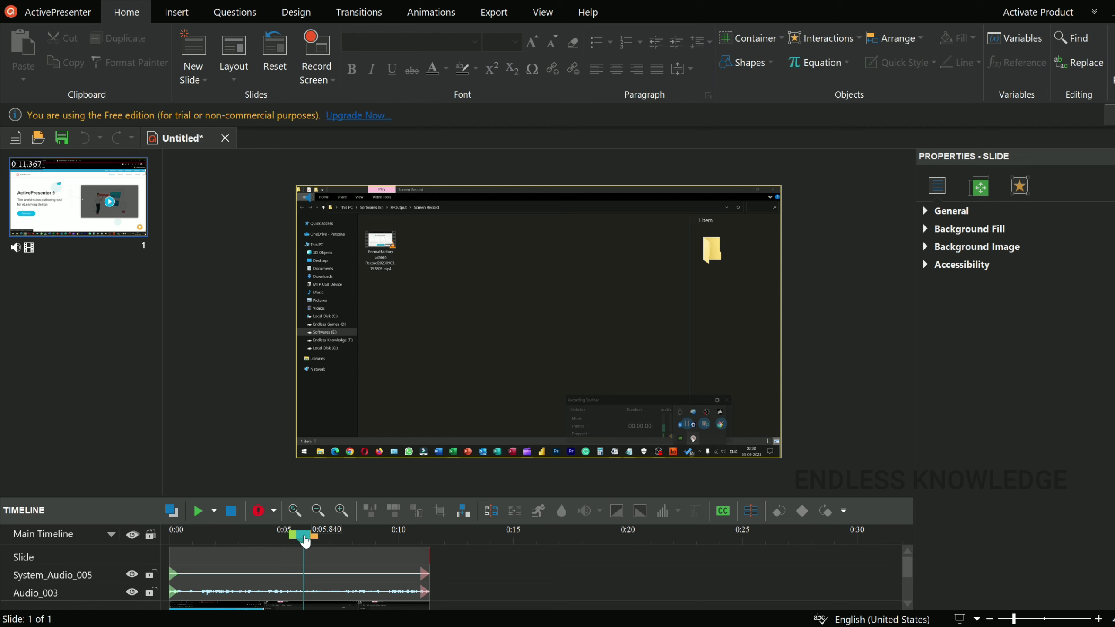
{"action": "left_click", "coordinate": [495, 12]}
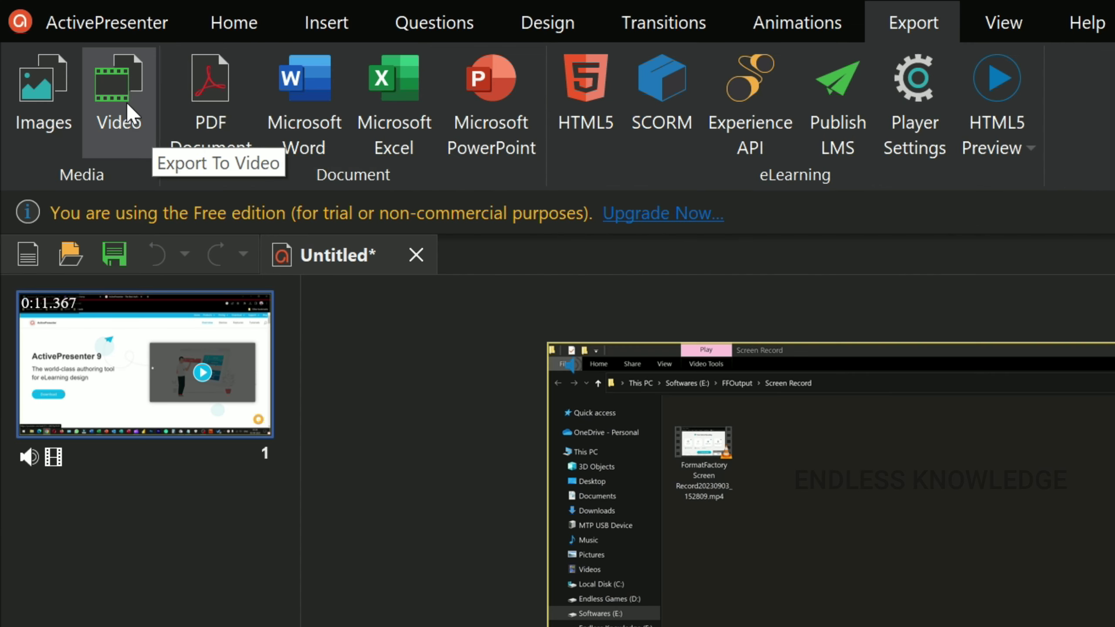
{"action": "left_click", "coordinate": [119, 101]}
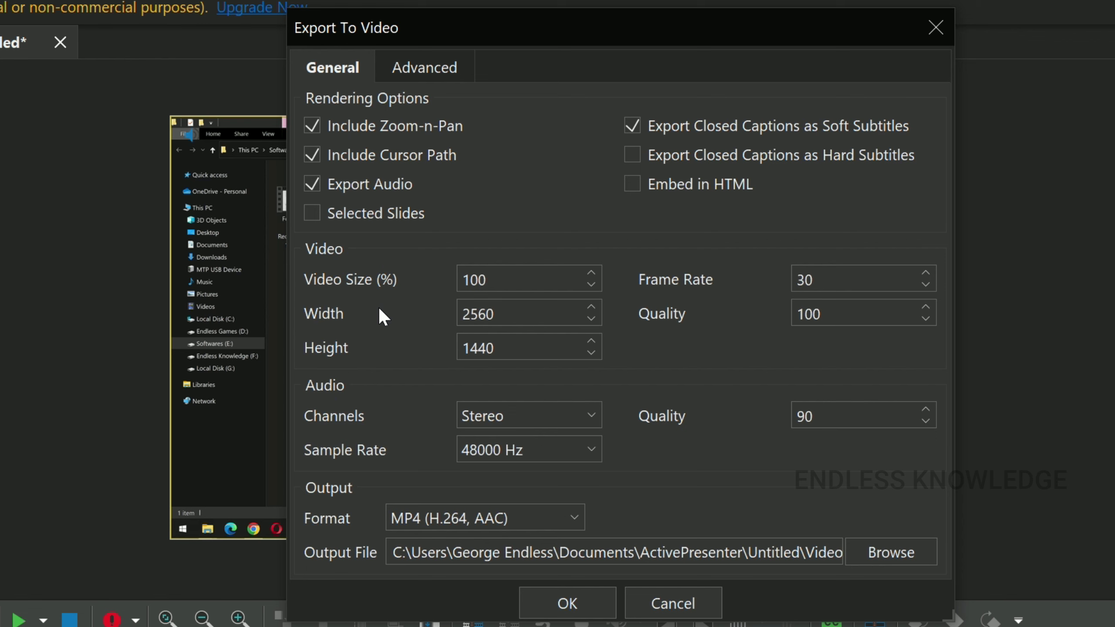
{"action": "left_click", "coordinate": [440, 70]}
{"action": "left_click", "coordinate": [329, 66]}
{"action": "left_click", "coordinate": [549, 602]}
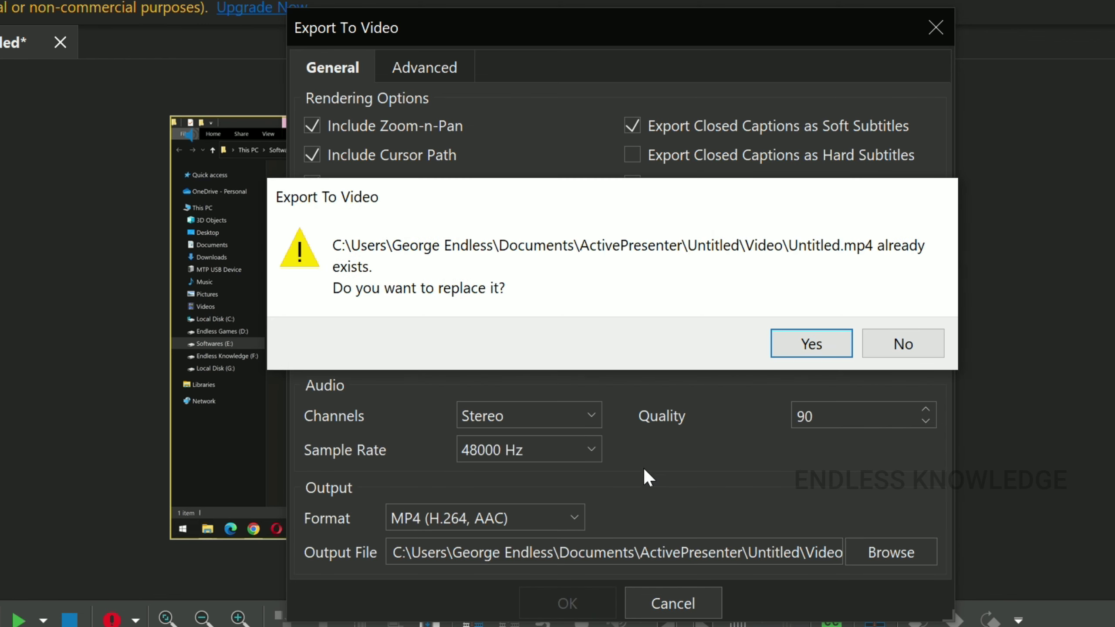
{"action": "left_click", "coordinate": [790, 347]}
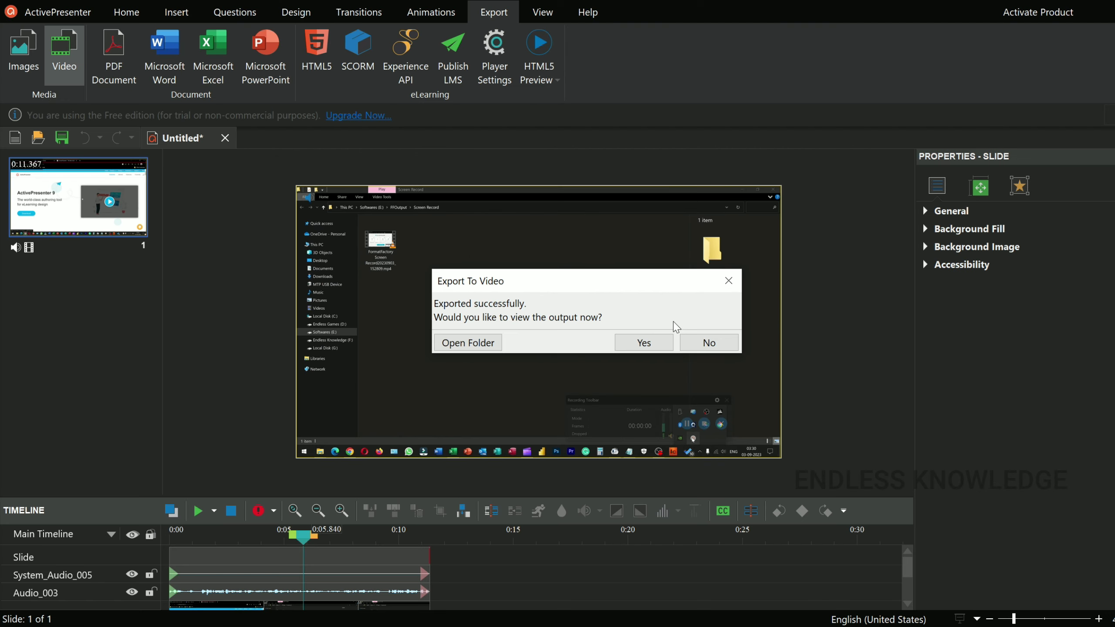
Step: Open the export's output folder and play Untitled.mp4
{"action": "left_click", "coordinate": [468, 343]}
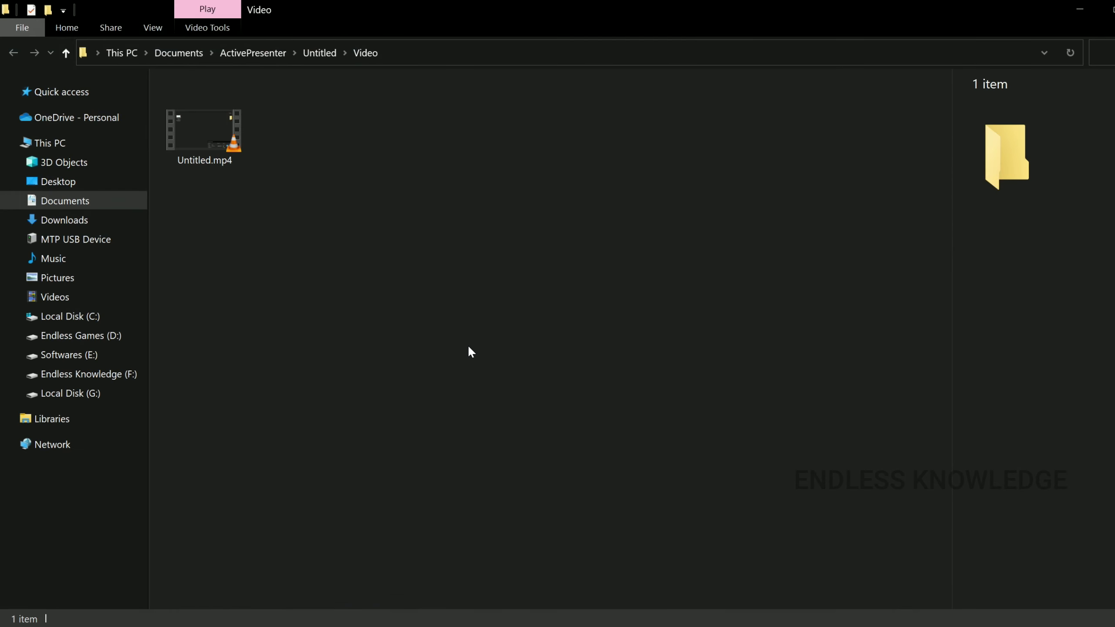
{"action": "double_click", "coordinate": [208, 139]}
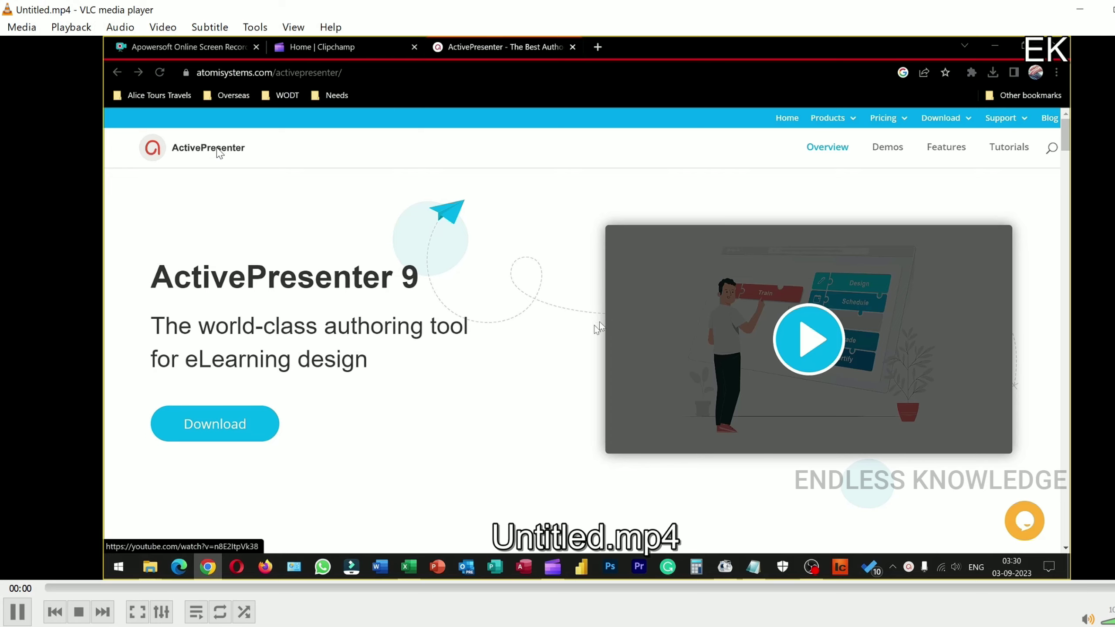
Step: Pause the playback of Untitled.mp4
{"action": "left_click", "coordinate": [18, 612]}
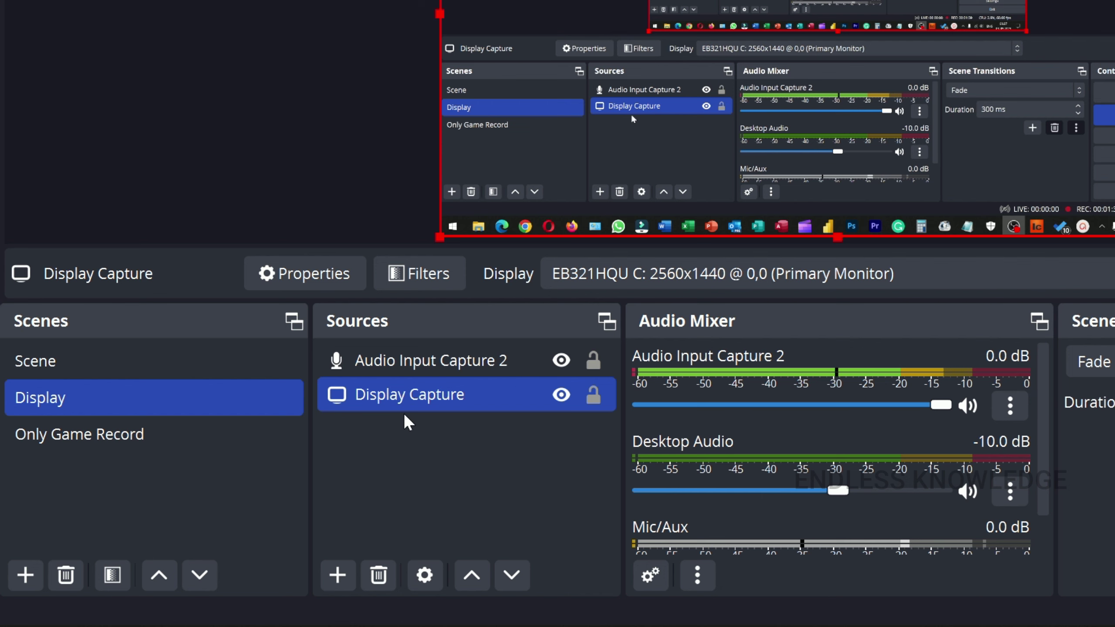
Step: Switch to OBS and check the Display scene's sources, selecting Audio Input Capture 2 and Display Capture together and individually
{"action": "left_click", "coordinate": [475, 364], "text": "ctrl"}
{"action": "left_click", "coordinate": [460, 407]}
{"action": "left_click", "coordinate": [469, 364], "text": "ctrl"}
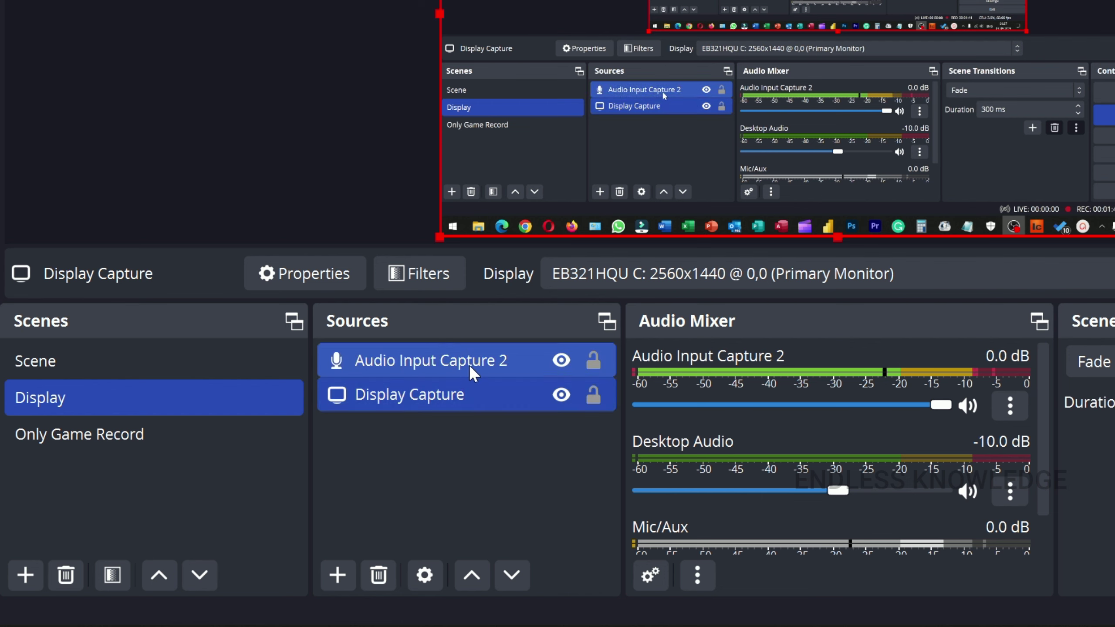
{"action": "left_click", "coordinate": [468, 398]}
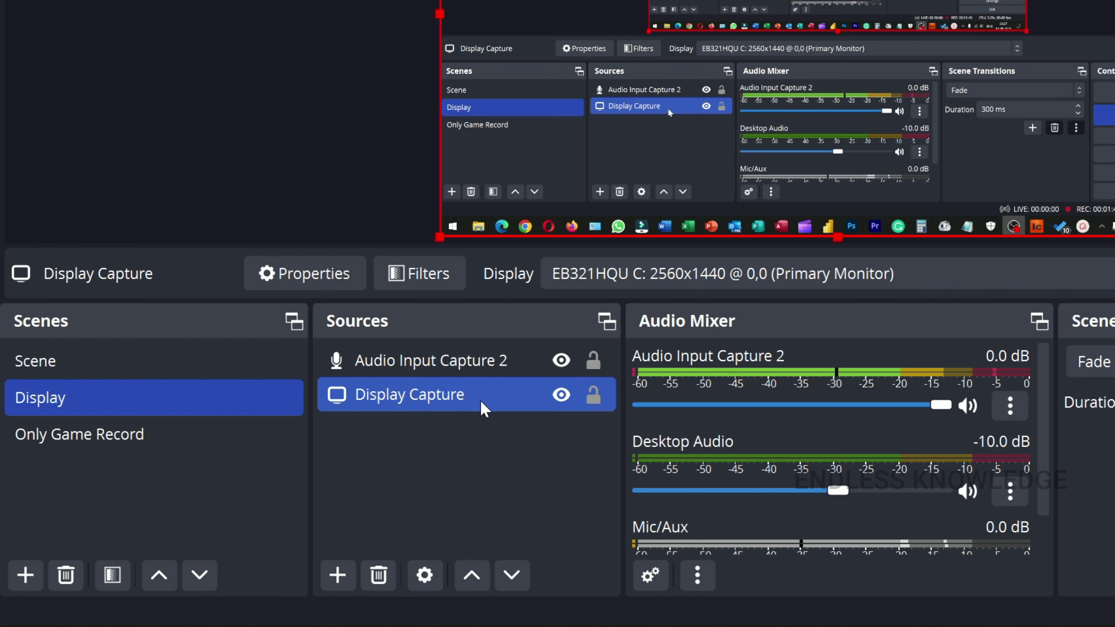
{"action": "left_click", "coordinate": [496, 365], "text": "ctrl"}
{"action": "left_click", "coordinate": [500, 362]}
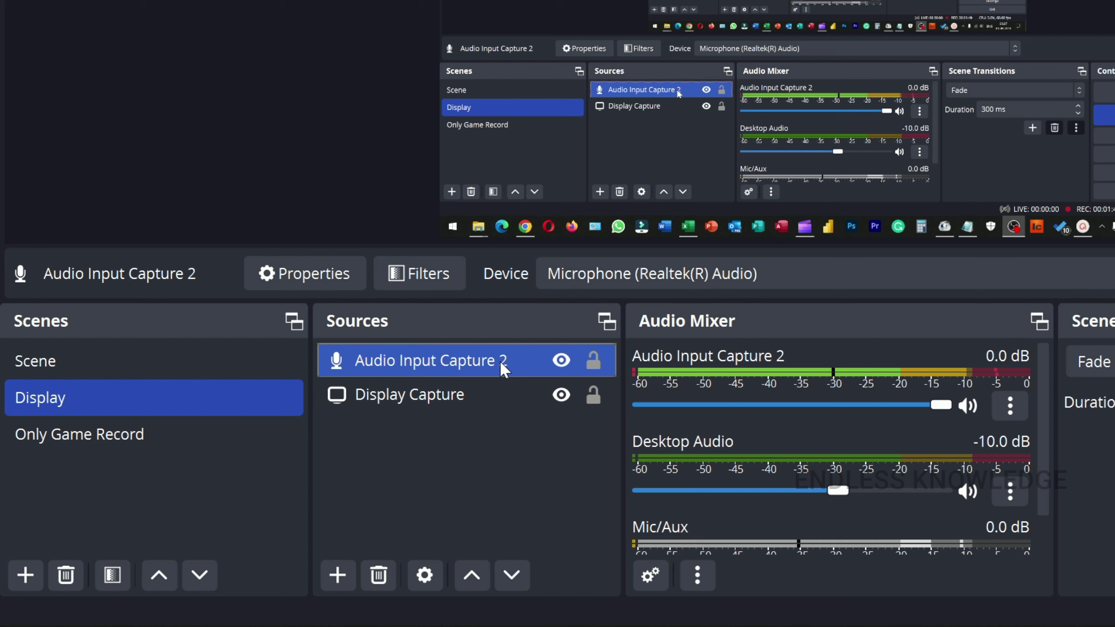
{"action": "left_click", "coordinate": [475, 394]}
Step: Add a new Display Capture source named Display Capture 2 that captures the EB321HQU primary monitor with automatic capture method and cursor
{"action": "left_click", "coordinate": [338, 574]}
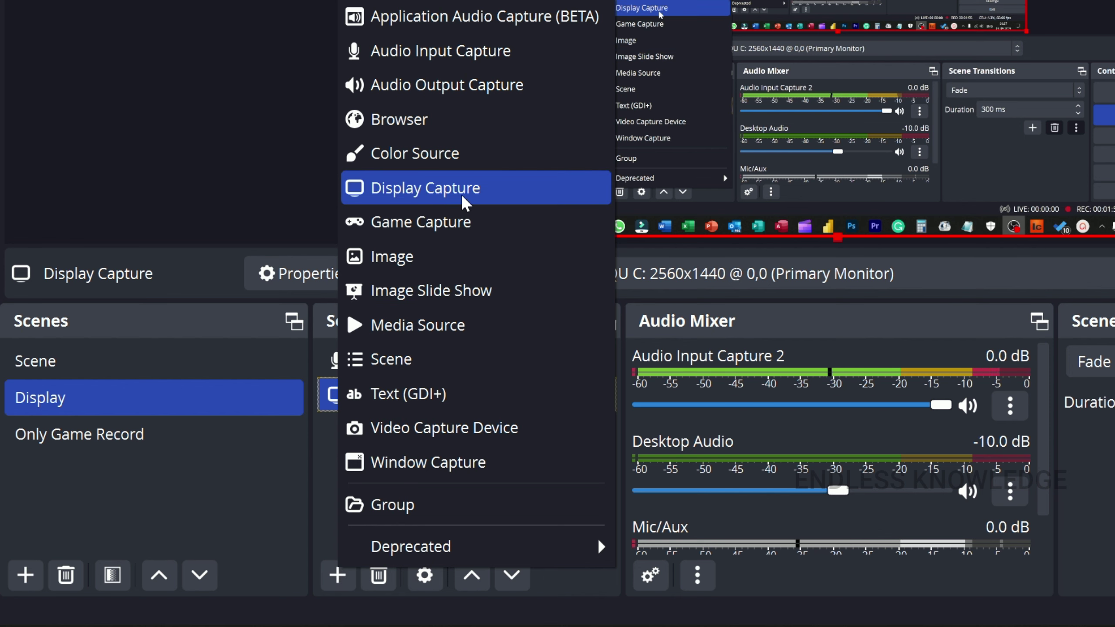
{"action": "left_click", "coordinate": [424, 190]}
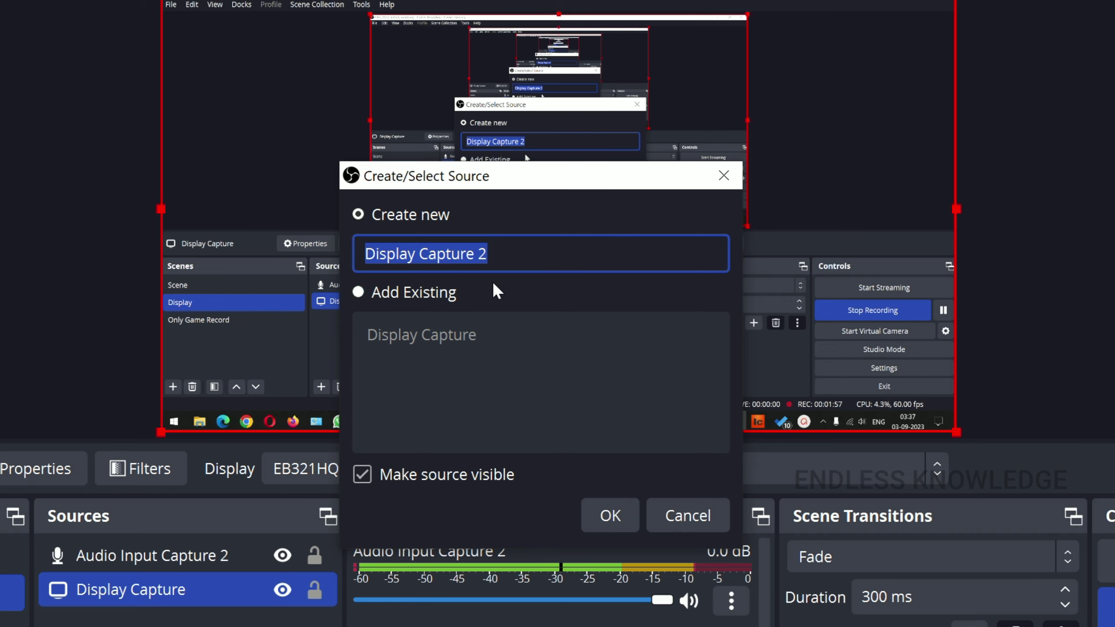
{"action": "left_click", "coordinate": [594, 515]}
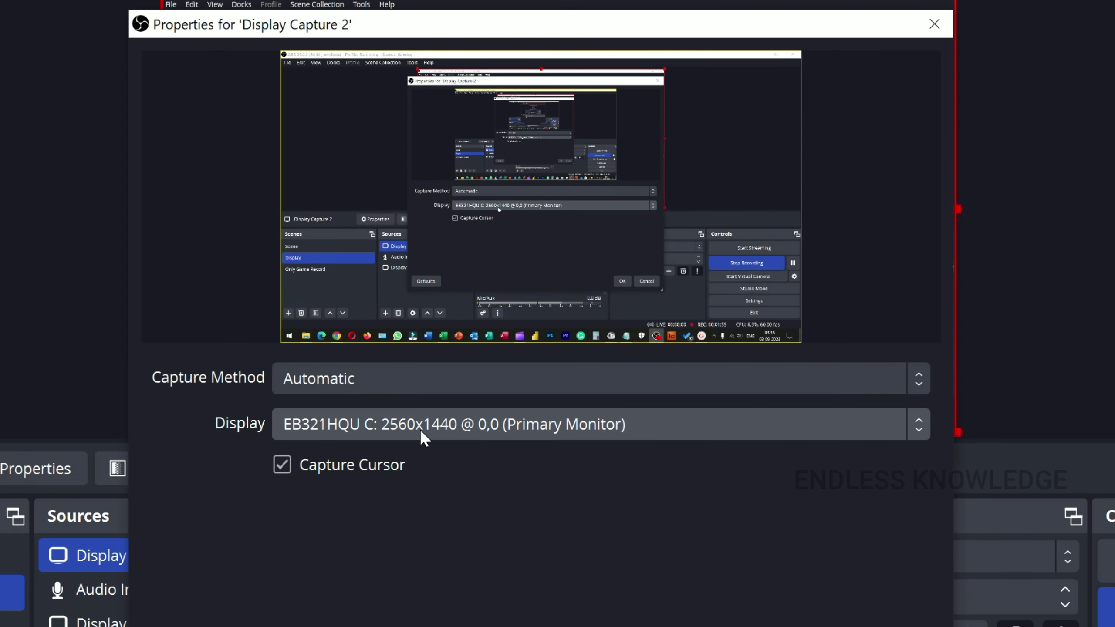
{"action": "left_click", "coordinate": [421, 430]}
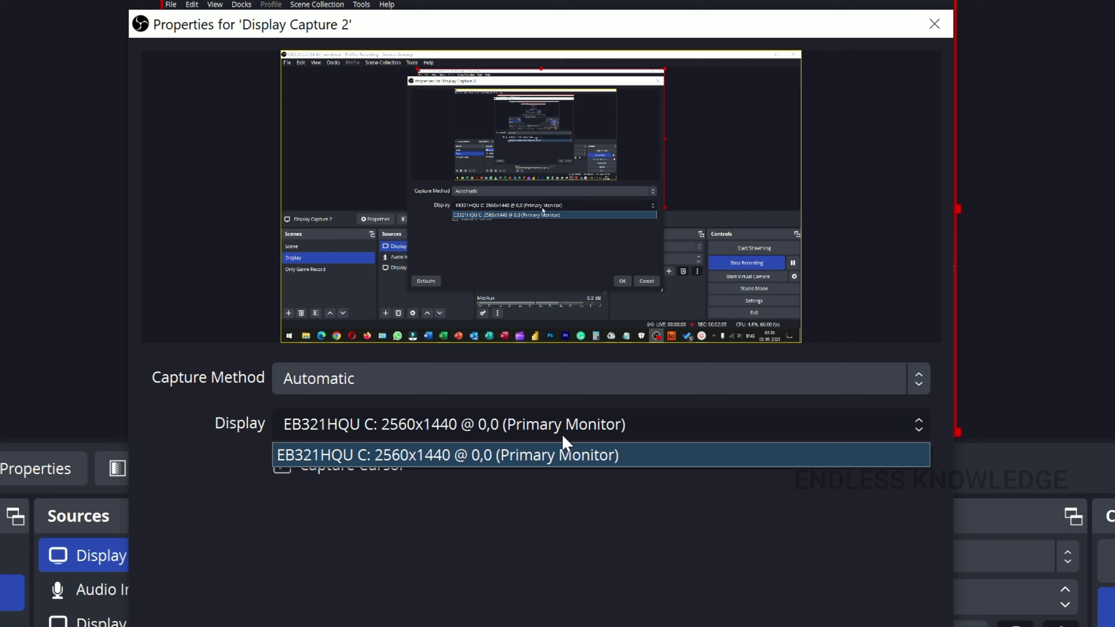
{"action": "left_click", "coordinate": [599, 533]}
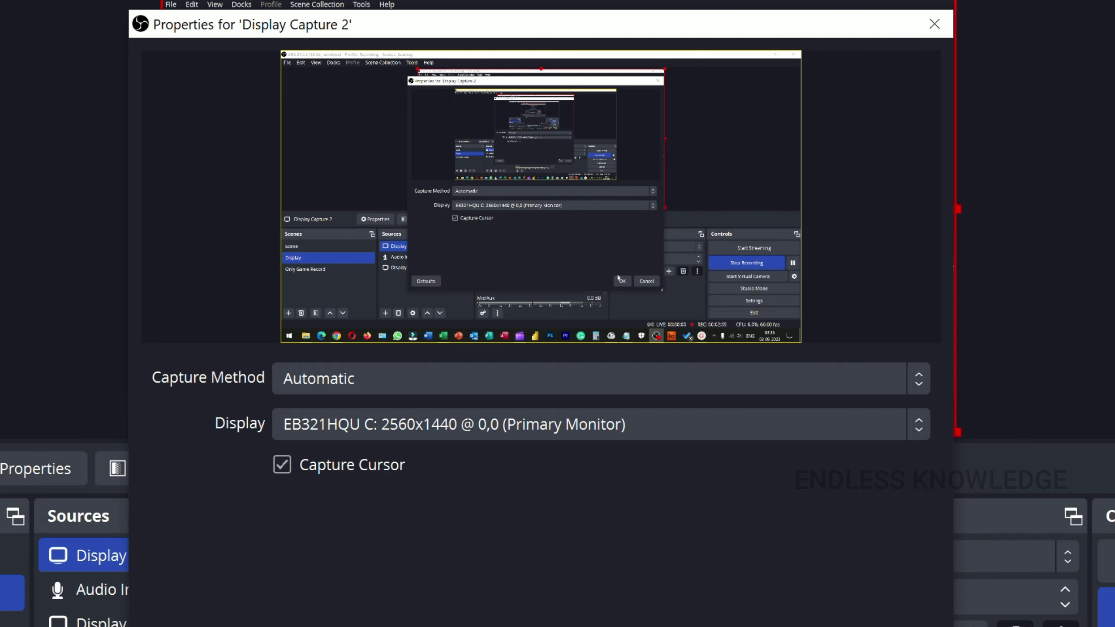
{"action": "key", "text": "Return"}
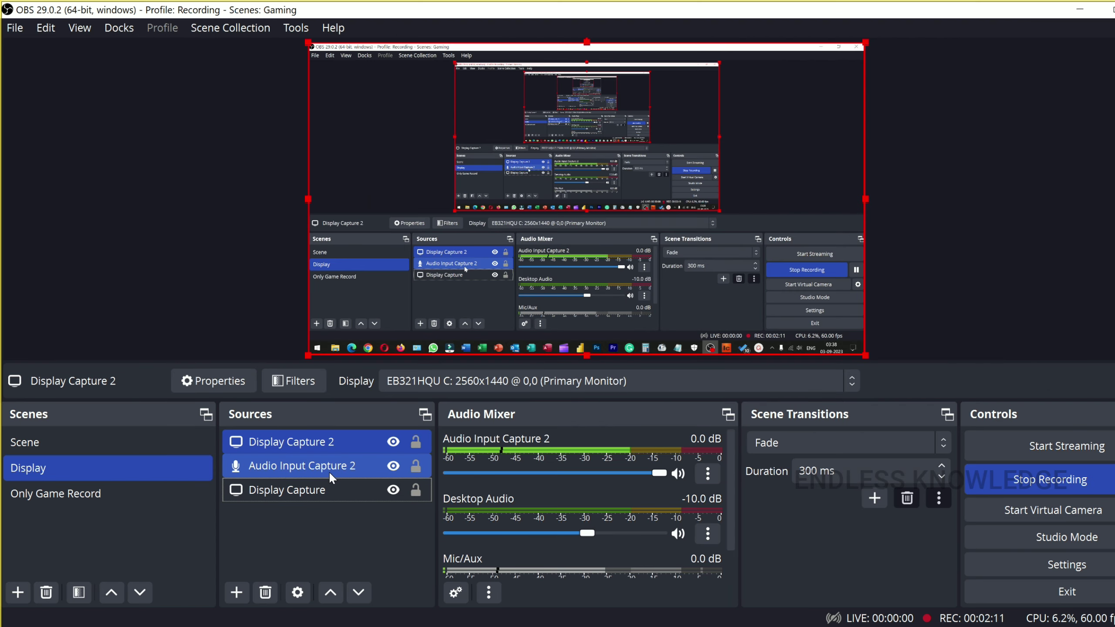
Step: Remove the original Display Capture source from the Display scene
{"action": "left_click", "coordinate": [319, 493]}
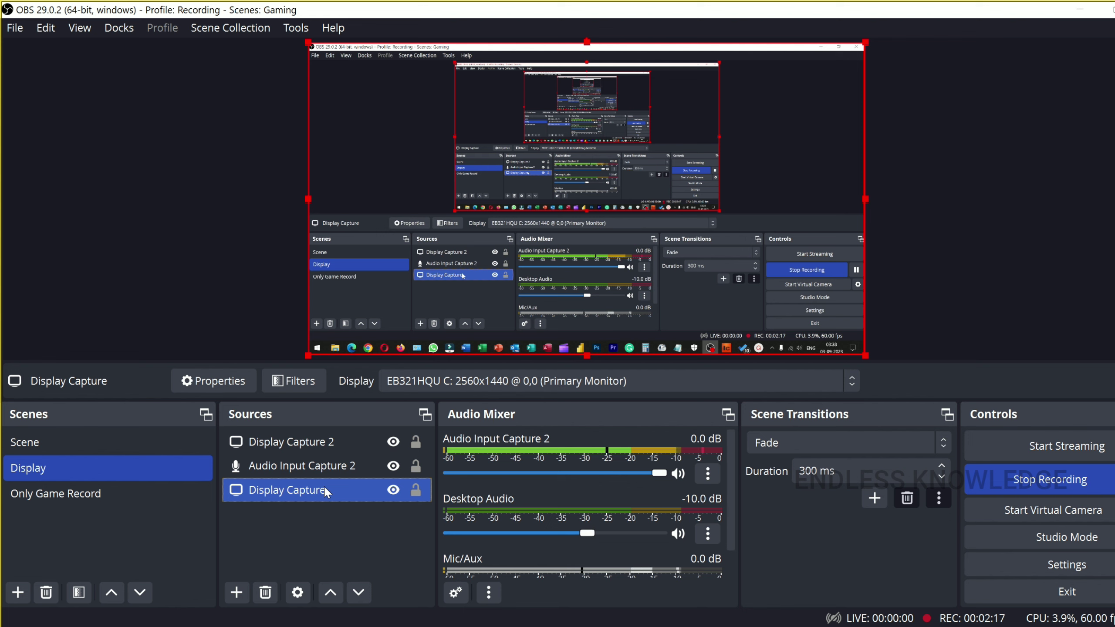
{"action": "left_click", "coordinate": [265, 592]}
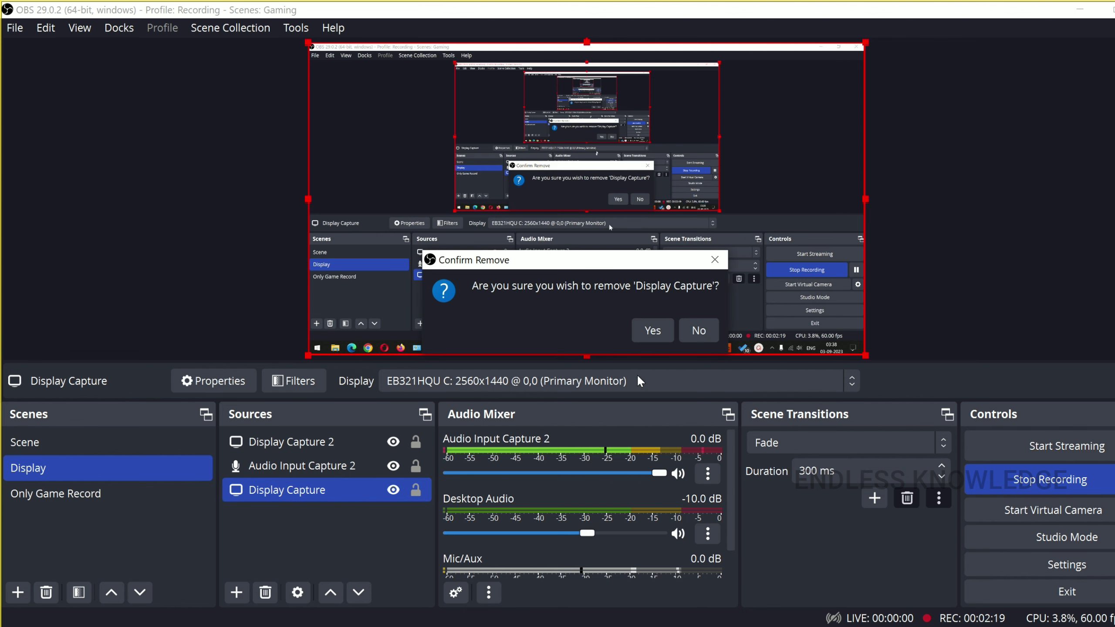
{"action": "left_click", "coordinate": [649, 331]}
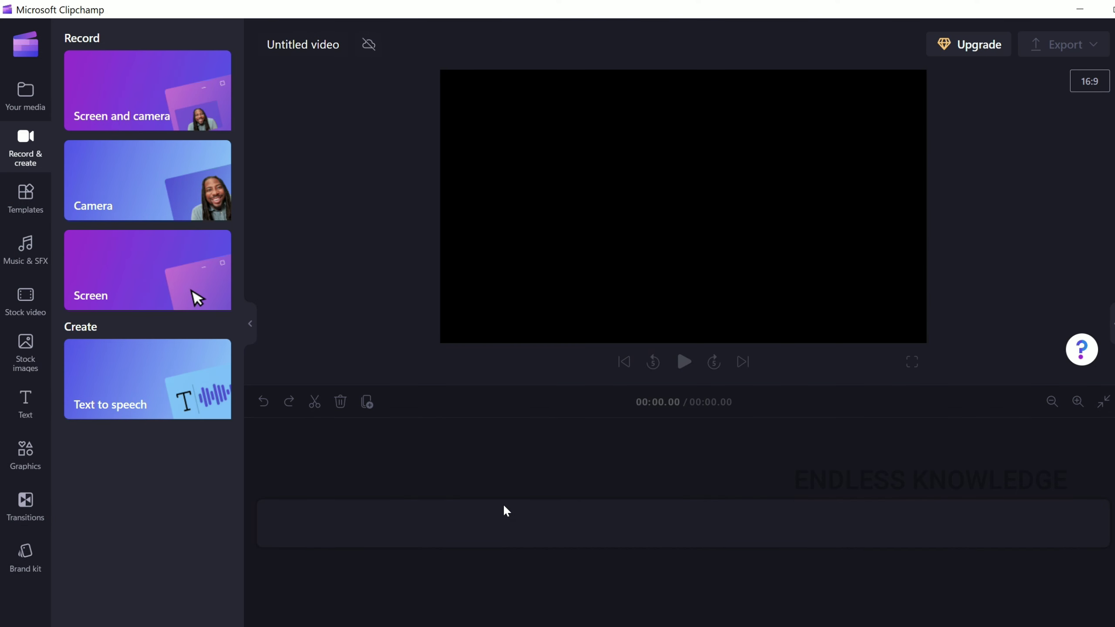
Step: Switch to Microsoft Clipchamp, look at the premium upgrade offer and return to the home page
{"action": "left_click", "coordinate": [966, 46]}
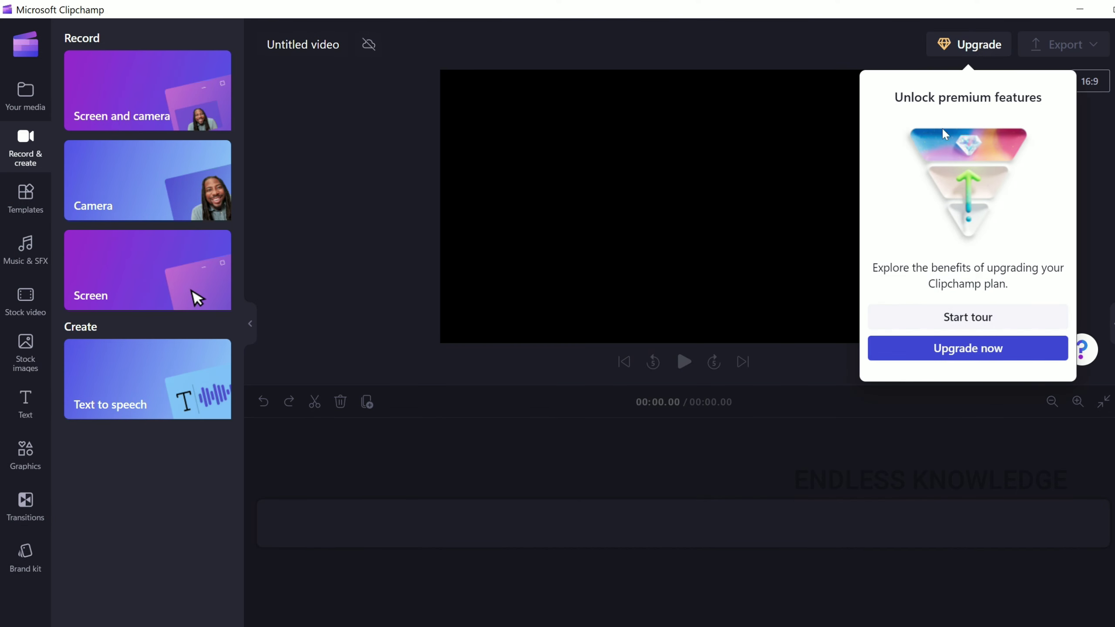
{"action": "left_click", "coordinate": [475, 424]}
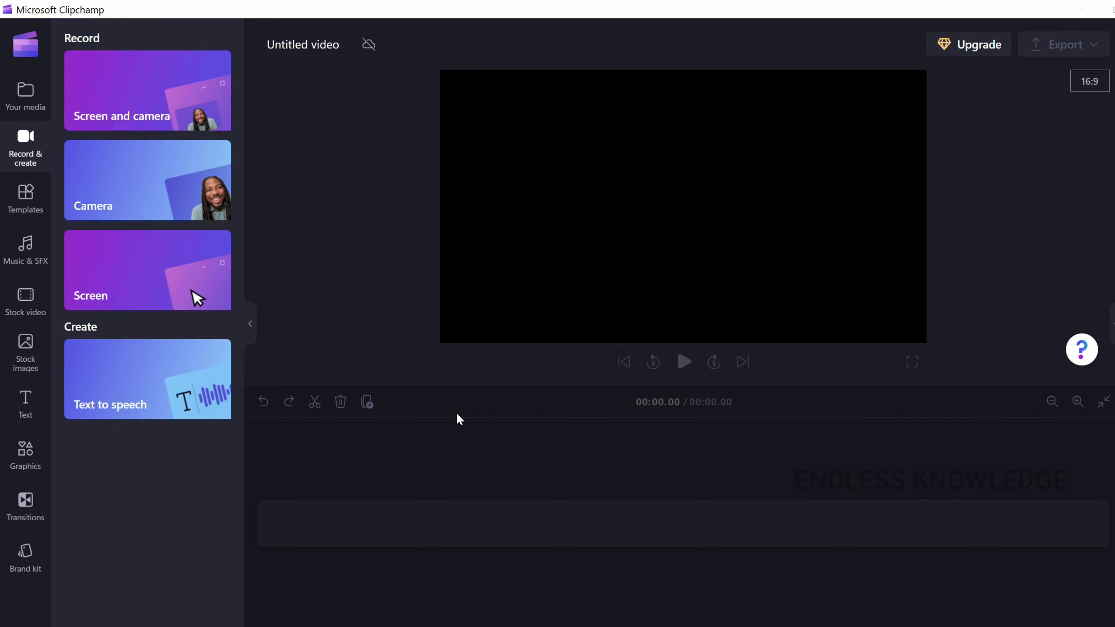
{"action": "left_click", "coordinate": [27, 46]}
{"action": "left_click", "coordinate": [86, 90]}
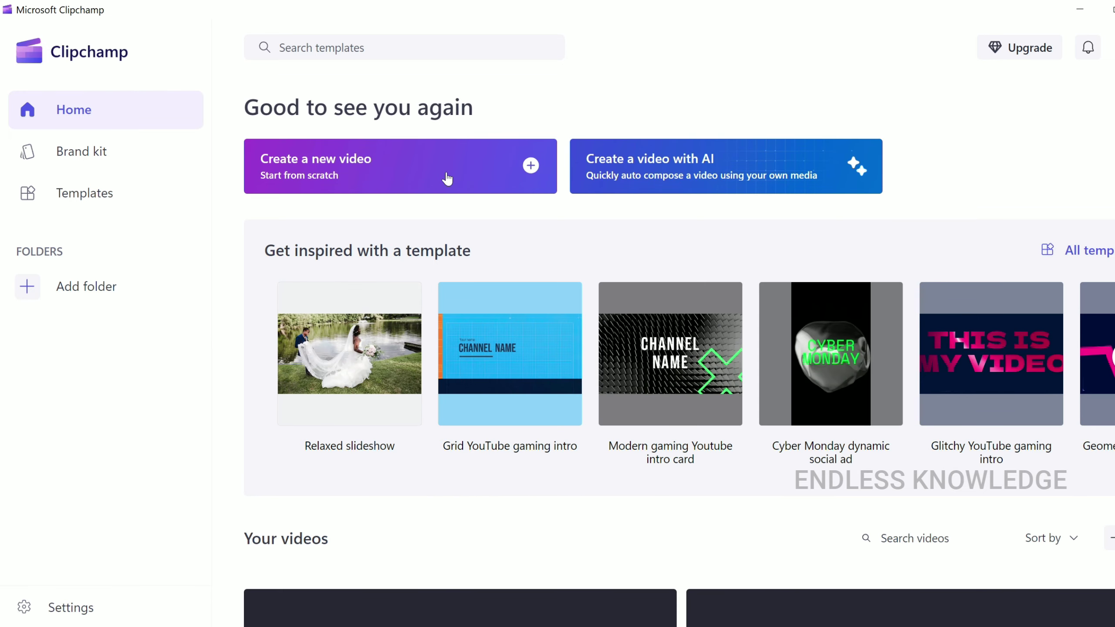
Step: Create a new video from scratch and choose to record only the screen
{"action": "left_click", "coordinate": [446, 178]}
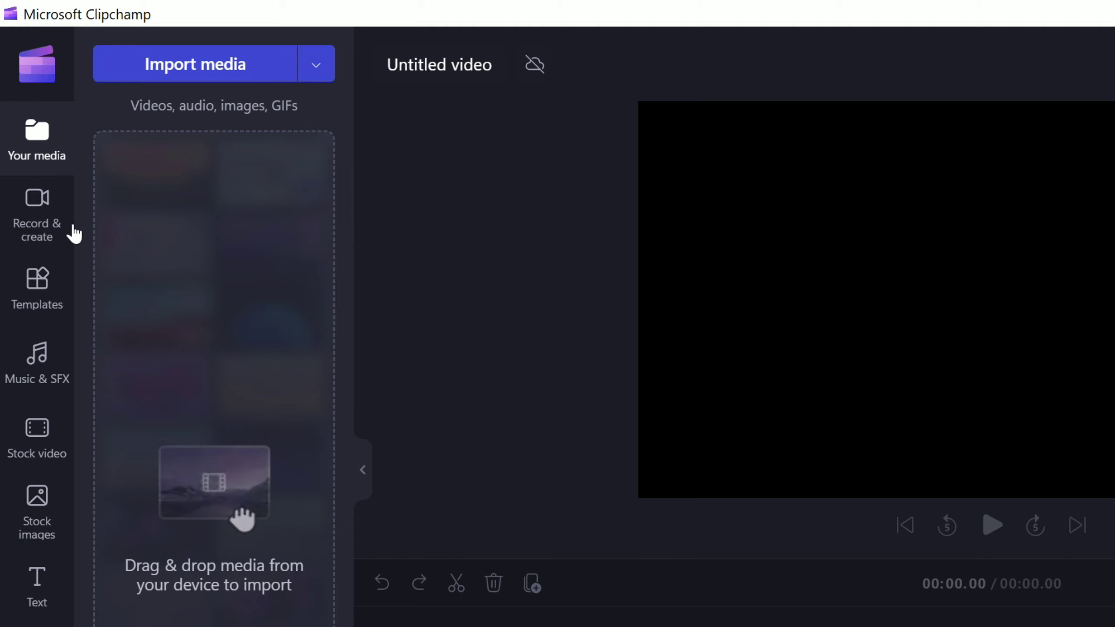
{"action": "left_click", "coordinate": [44, 218]}
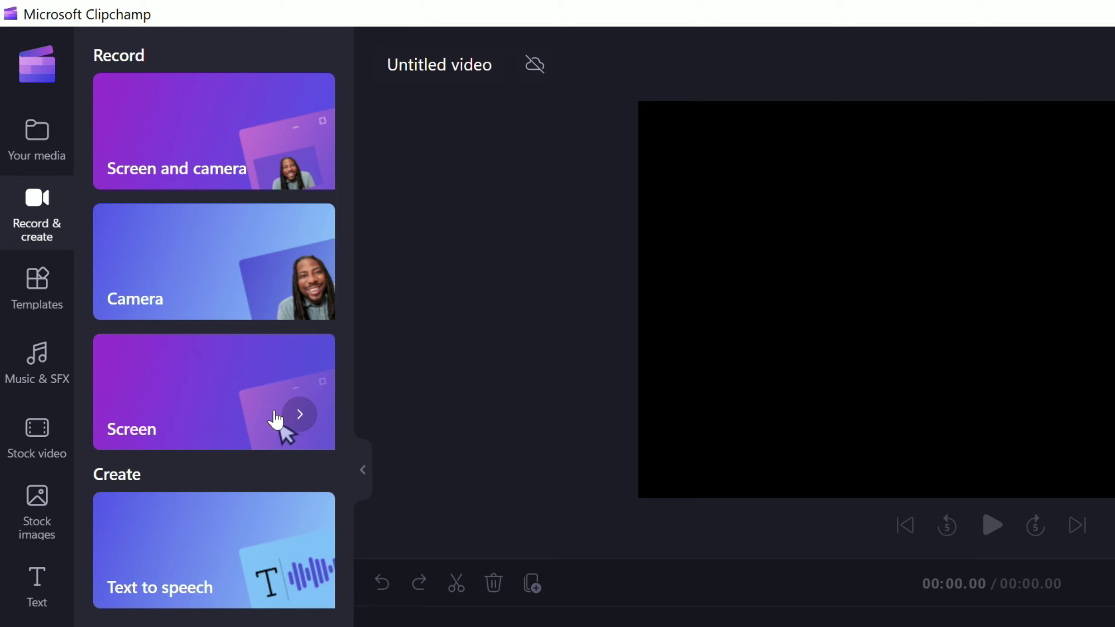
{"action": "left_click", "coordinate": [296, 426]}
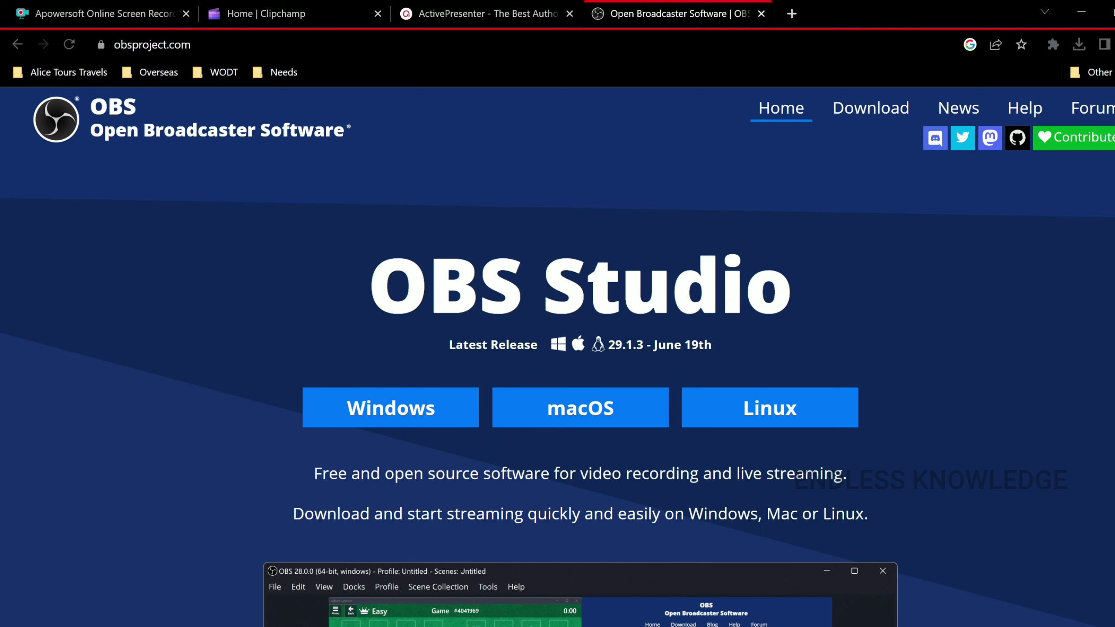
Step: Switch to the Clipchamp web app in the browser and choose its screen-only recording option
{"action": "left_click", "coordinate": [301, 6]}
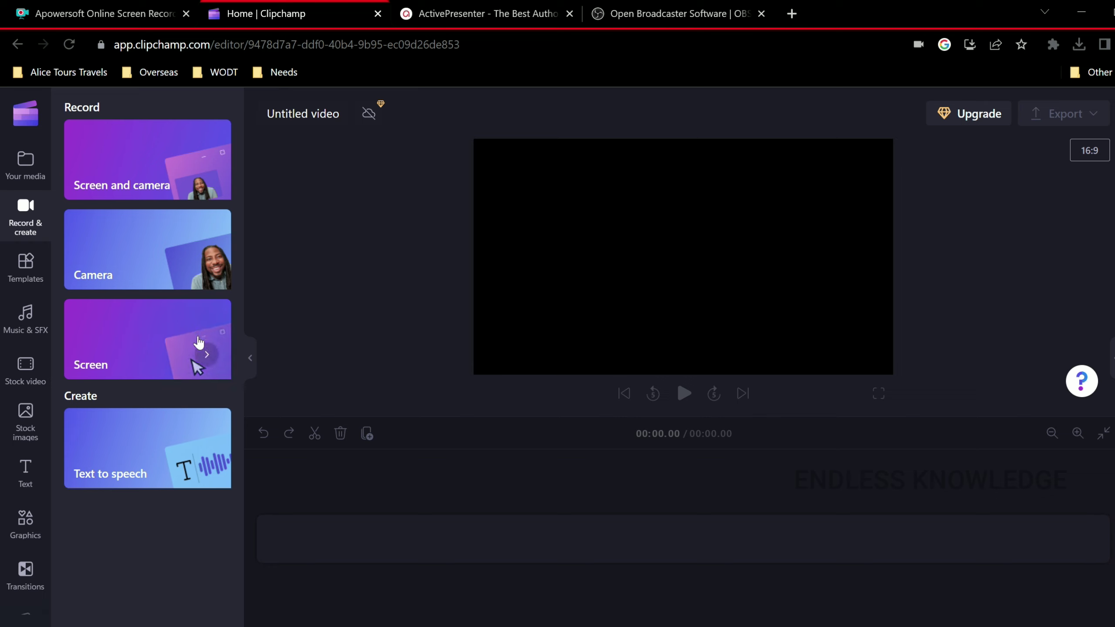
{"action": "left_click", "coordinate": [204, 366]}
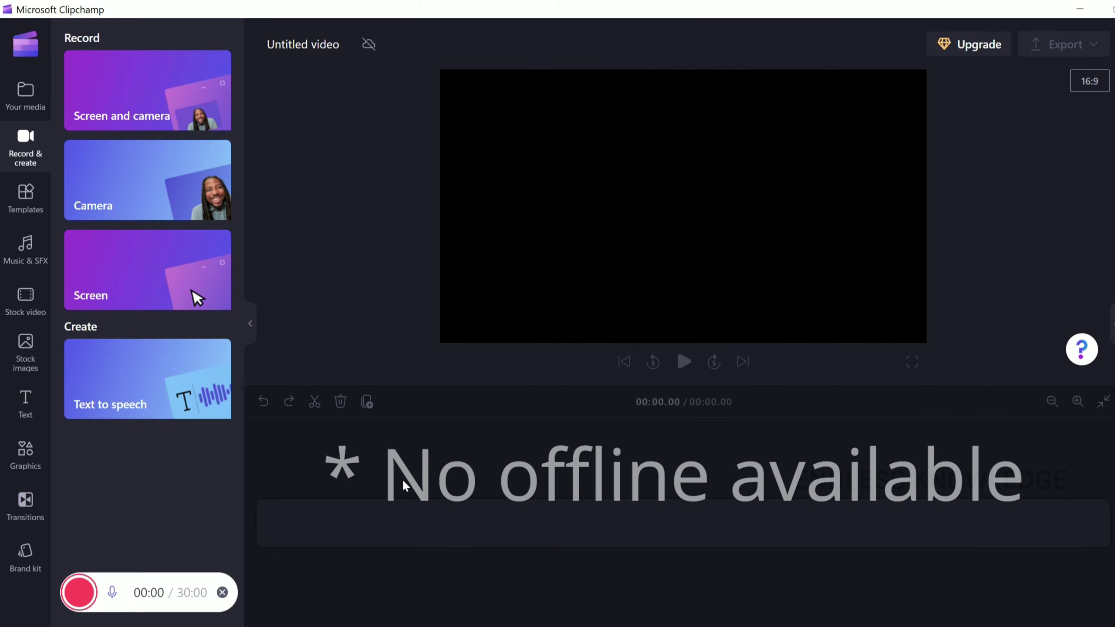
Step: In the Clipchamp desktop app, start recording the entire screen with system audio shared
{"action": "left_click", "coordinate": [81, 597]}
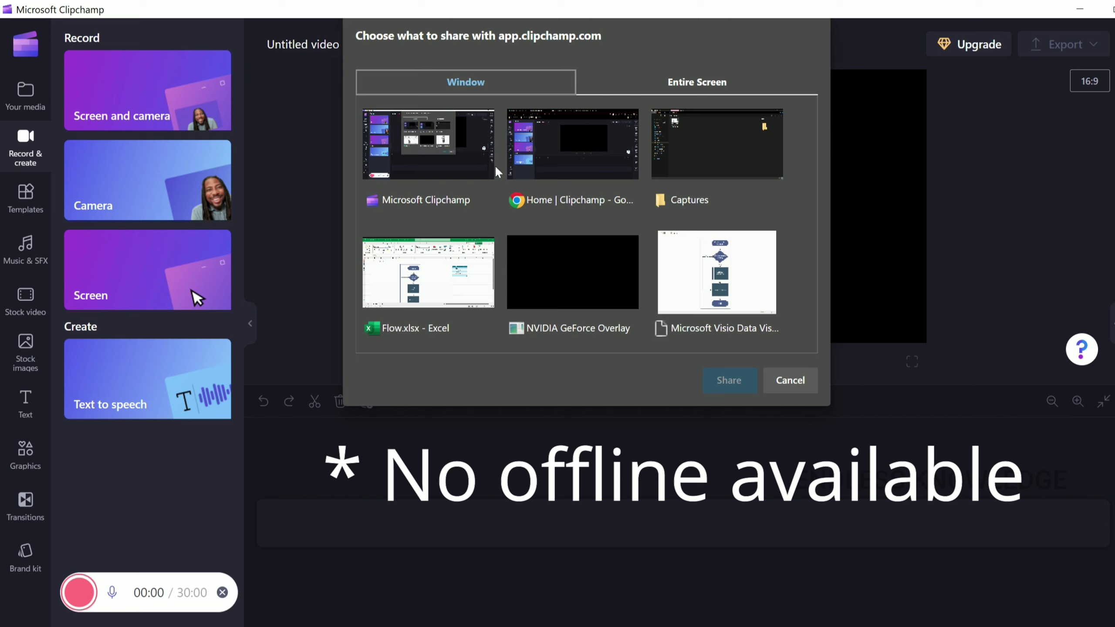
{"action": "left_click", "coordinate": [721, 83]}
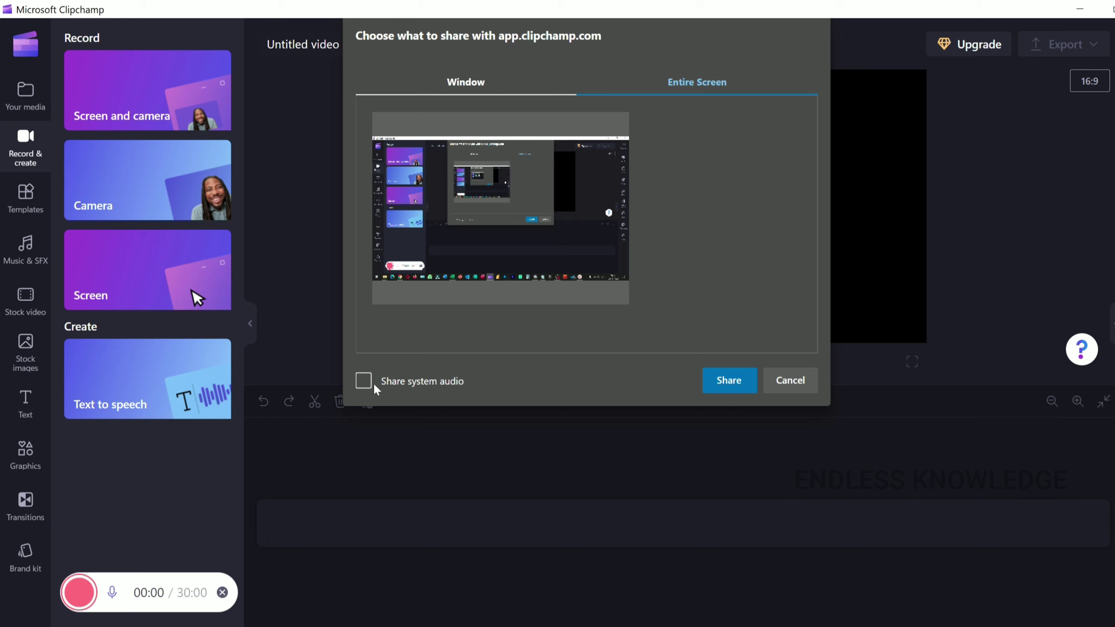
{"action": "left_click", "coordinate": [722, 386]}
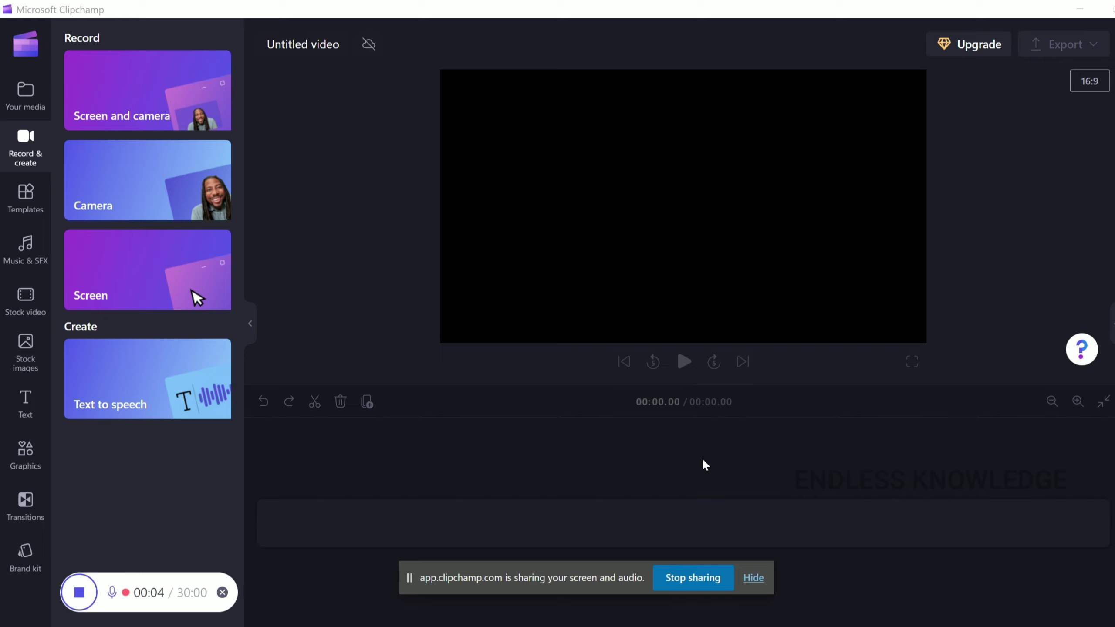
Step: Stop sharing the screen and save the recording into the editor
{"action": "left_click", "coordinate": [686, 579]}
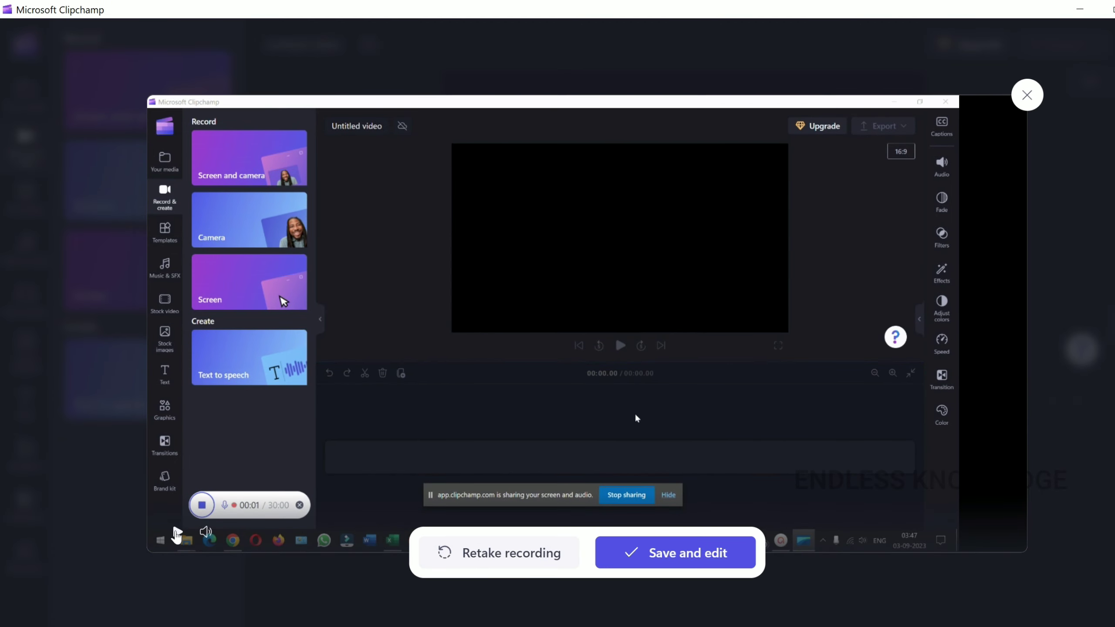
{"action": "left_click", "coordinate": [659, 552]}
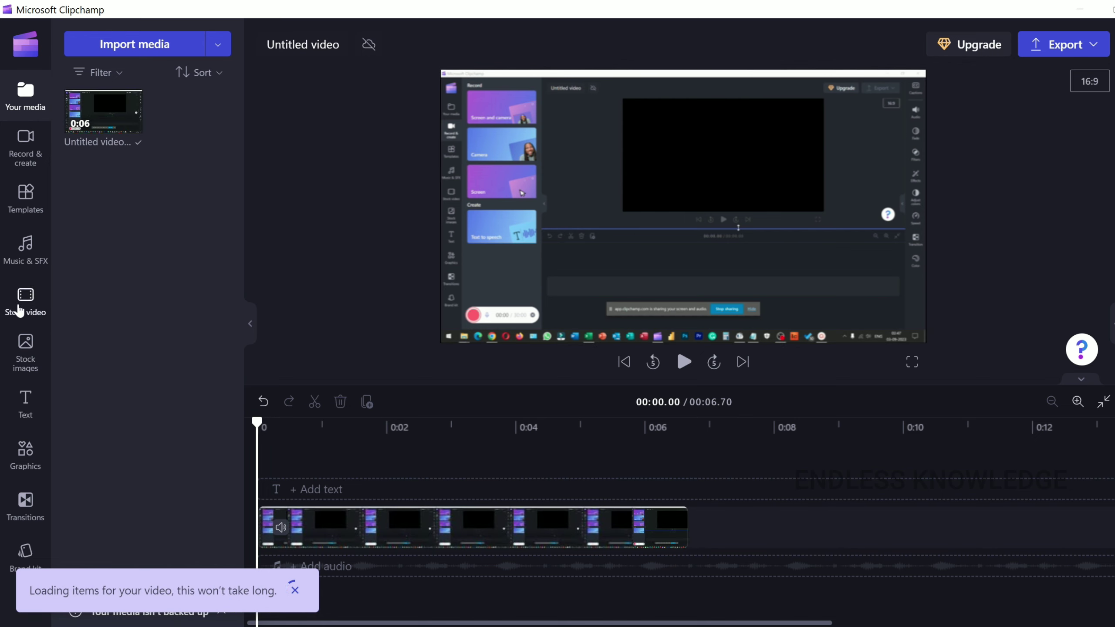
Step: View the text and title styles available for the recorded video
{"action": "left_click", "coordinate": [26, 401]}
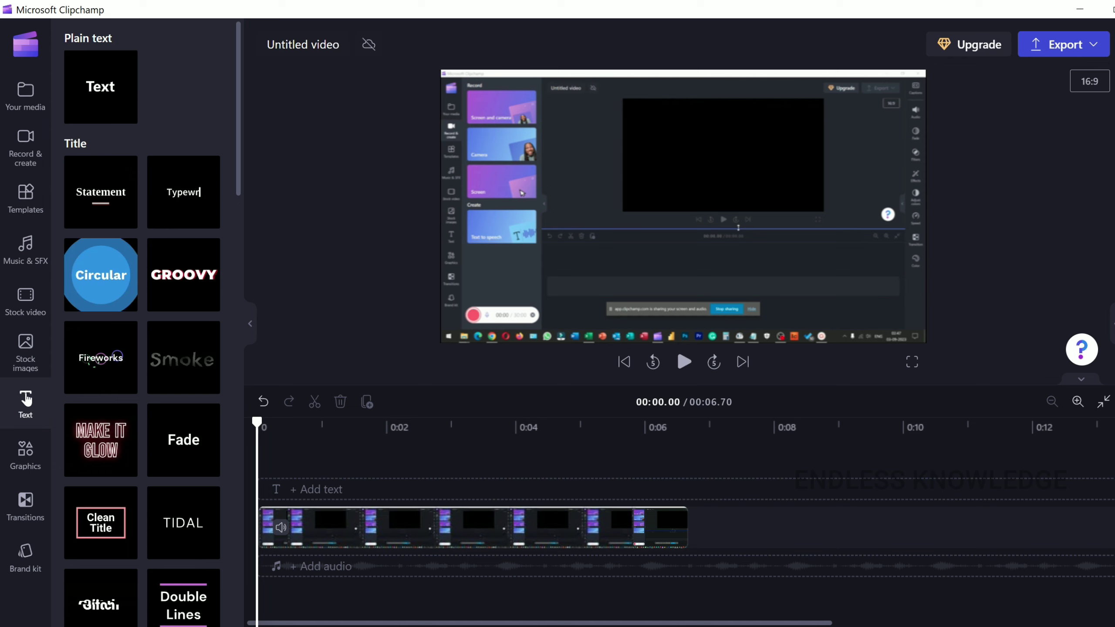